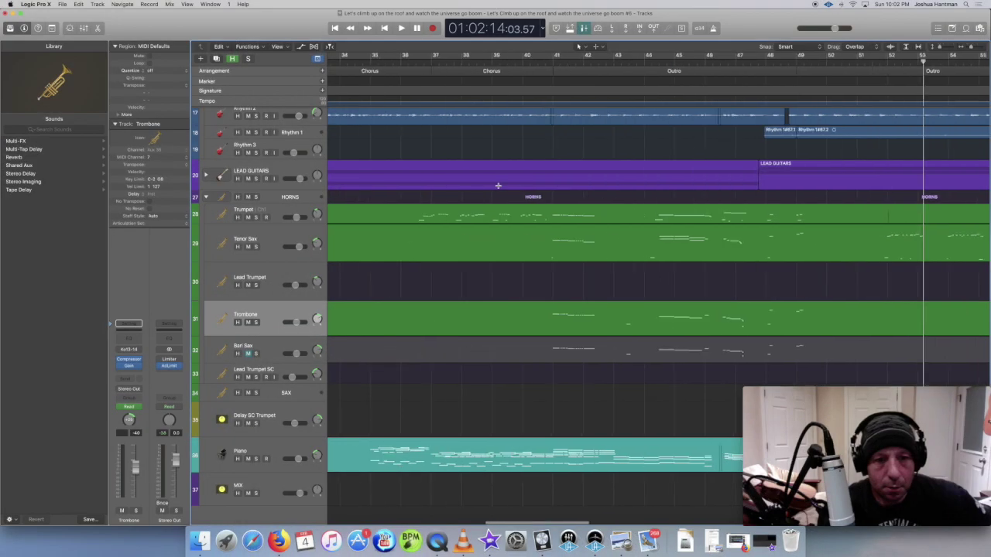
- Return the playhead to the song's start, view the Kick track's EZdrummer plug-in, and close it again
{"action": "scroll", "coordinate": [498, 186], "scroll_direction": "left", "scroll_amount": 2}
{"action": "key", "text": "Return"}
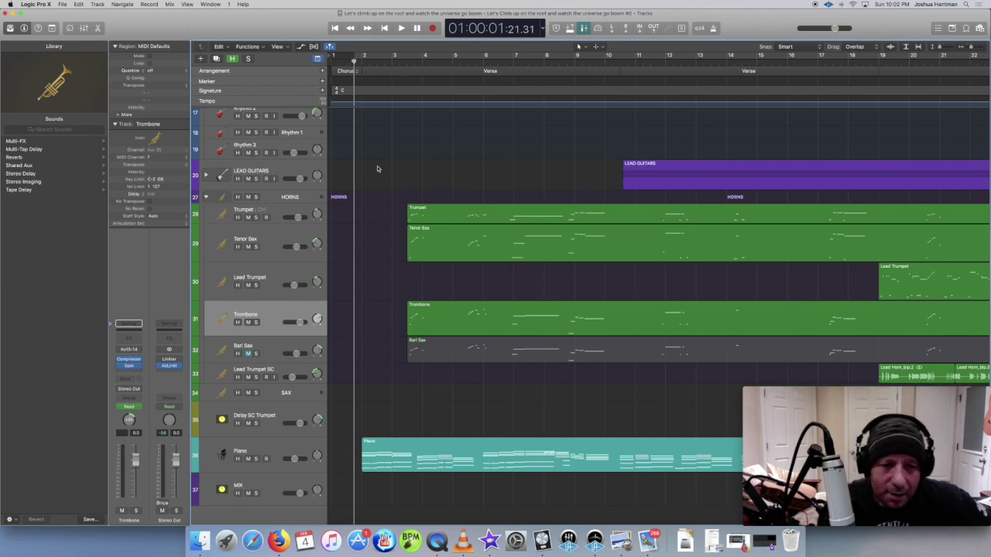
{"action": "scroll", "coordinate": [377, 168], "scroll_direction": "up", "scroll_amount": 3}
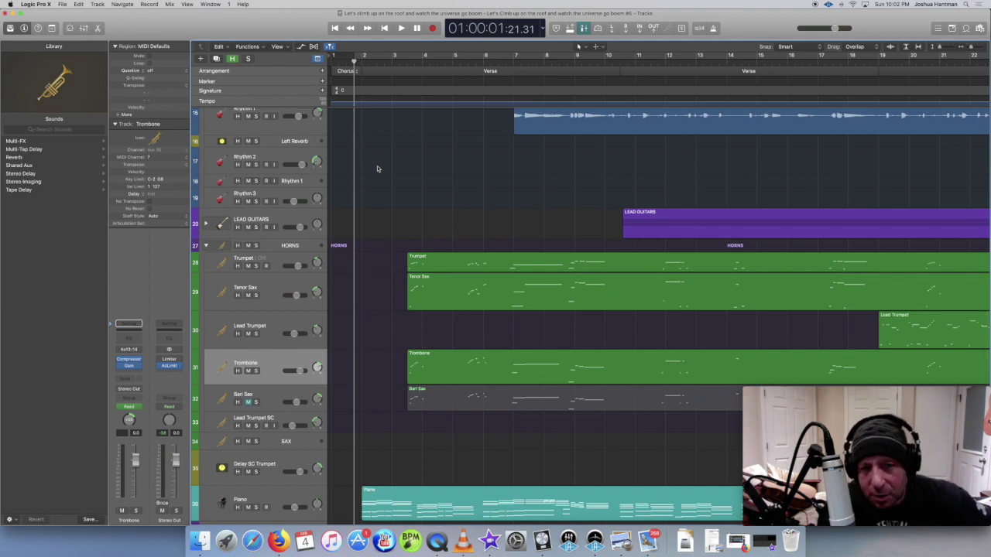
{"action": "scroll", "coordinate": [378, 168], "scroll_direction": "up", "scroll_amount": 15}
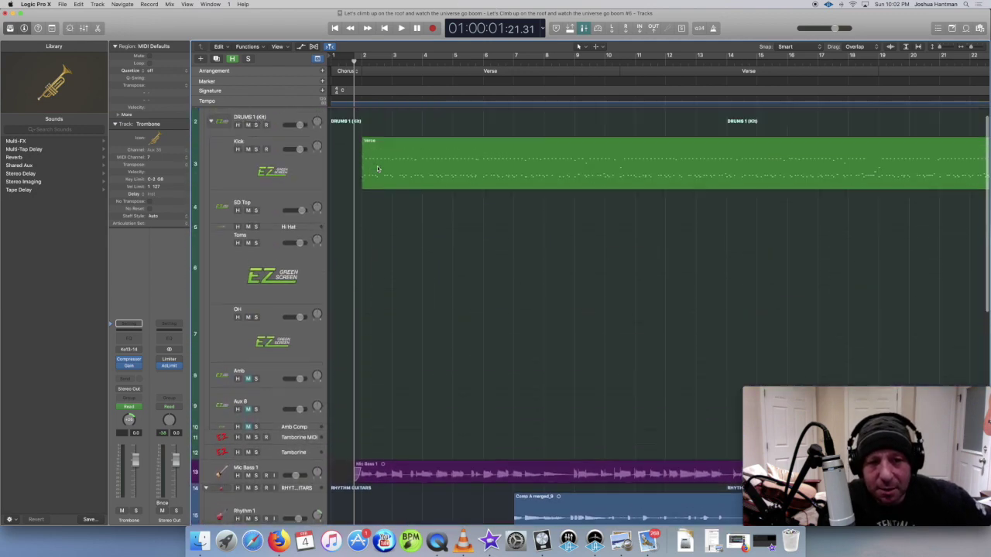
{"action": "scroll", "coordinate": [378, 168], "scroll_direction": "up", "scroll_amount": 1}
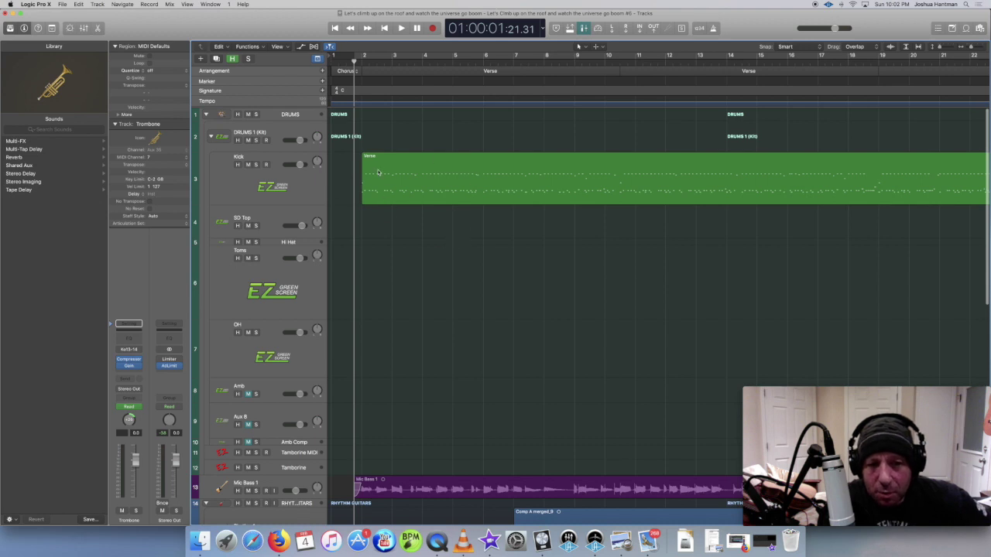
{"action": "left_click", "coordinate": [304, 203]}
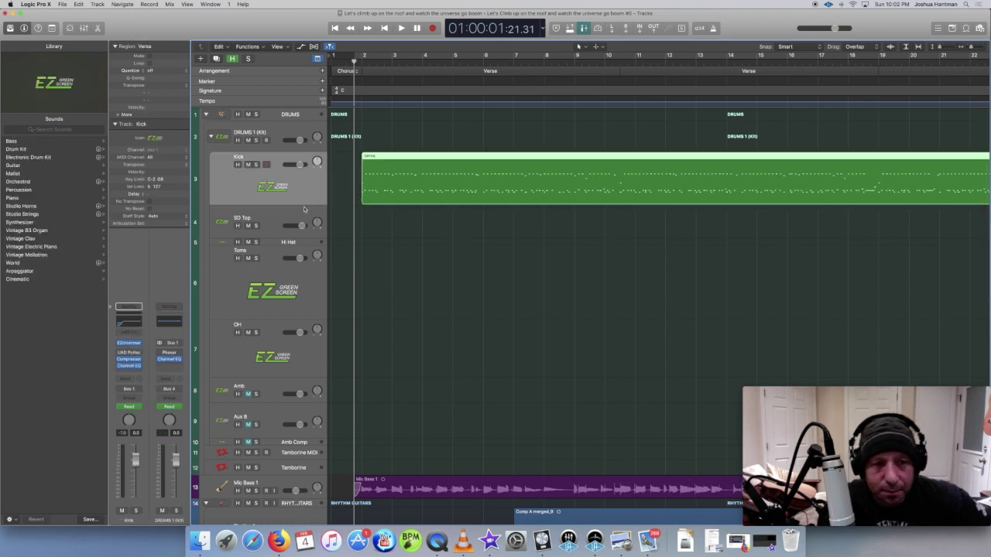
{"action": "left_click", "coordinate": [129, 345]}
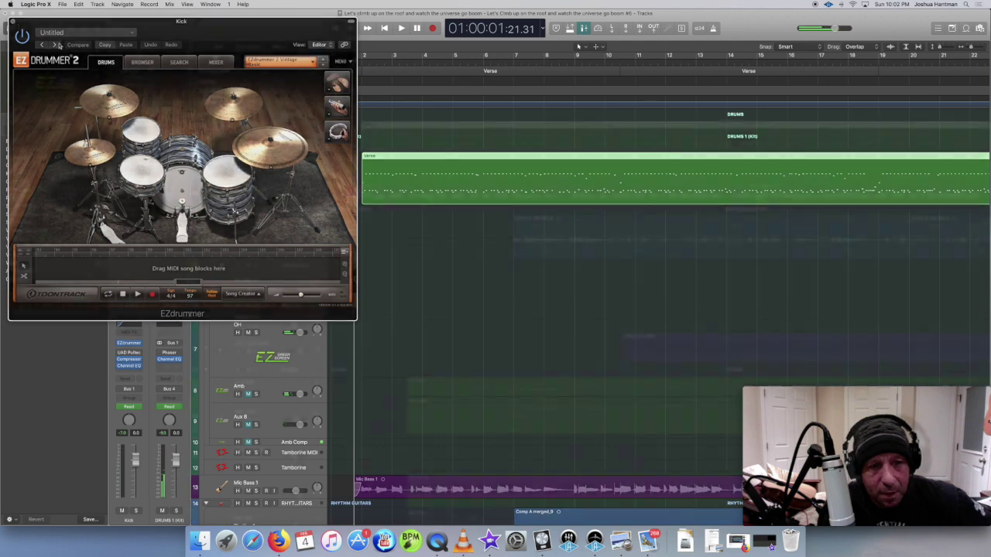
{"action": "left_click", "coordinate": [14, 22]}
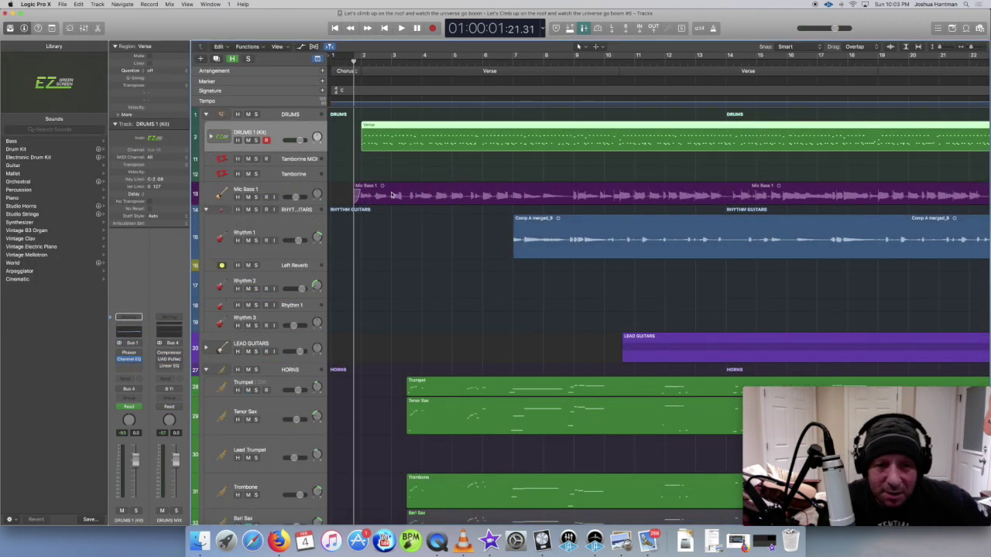
- Solo the Mic Bass 1 track, listen to its opening bars, unsolo it and move the playhead back to bar 1
{"action": "left_click", "coordinate": [256, 197]}
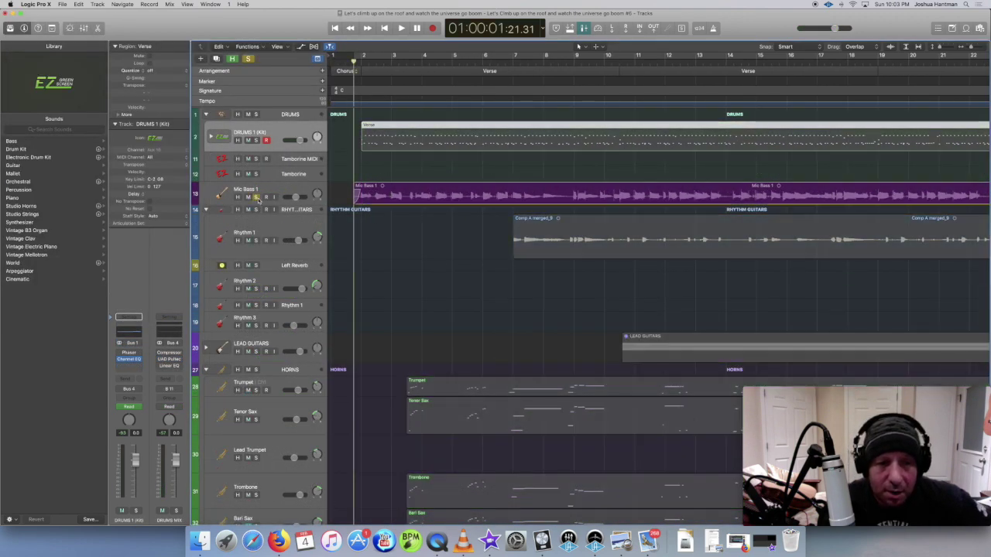
{"action": "key", "text": "space"}
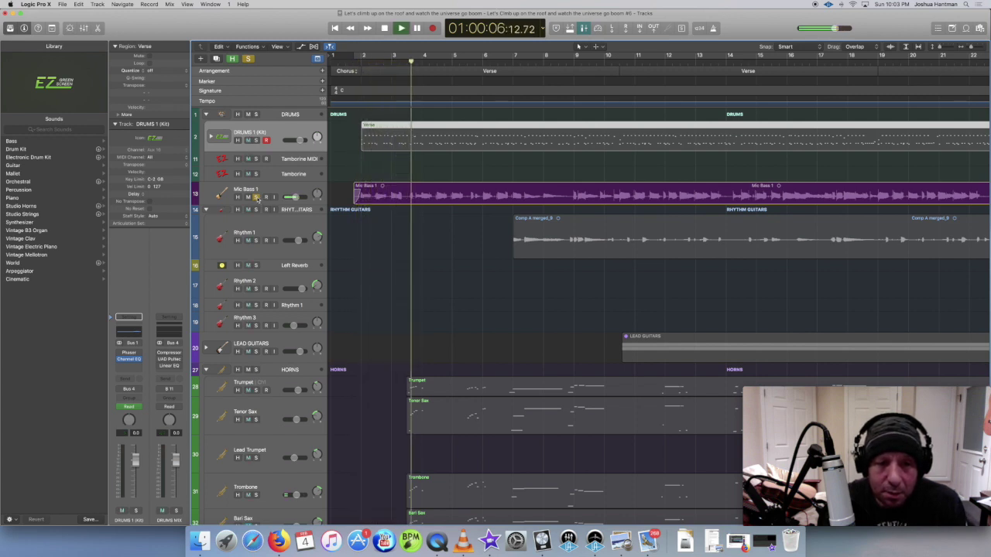
{"action": "key", "text": "space"}
{"action": "left_click", "coordinate": [256, 198]}
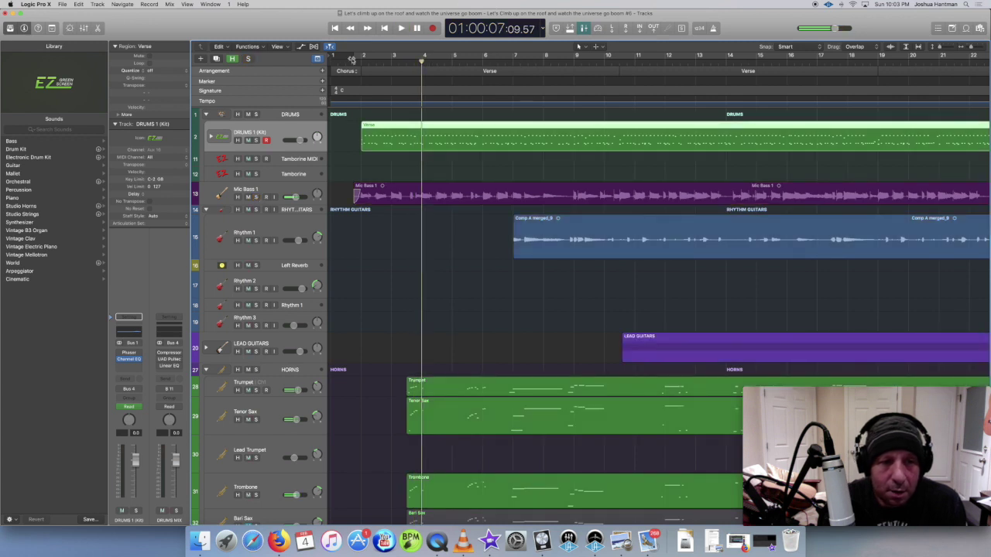
{"action": "left_click", "coordinate": [345, 60]}
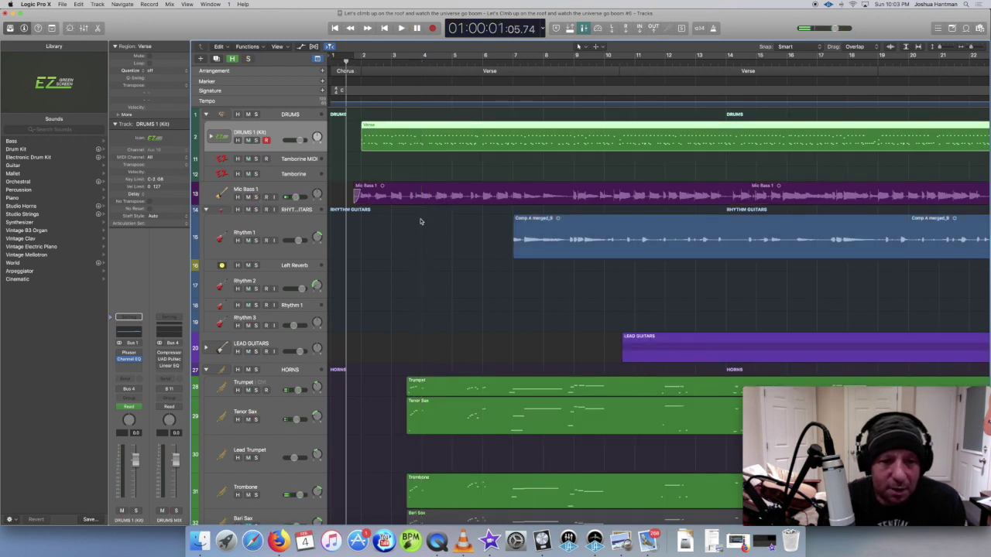
- Mute the Bari Sax track in the HORNS stack and return the playhead to bar 1
{"action": "scroll", "coordinate": [420, 221], "scroll_direction": "down", "scroll_amount": 2}
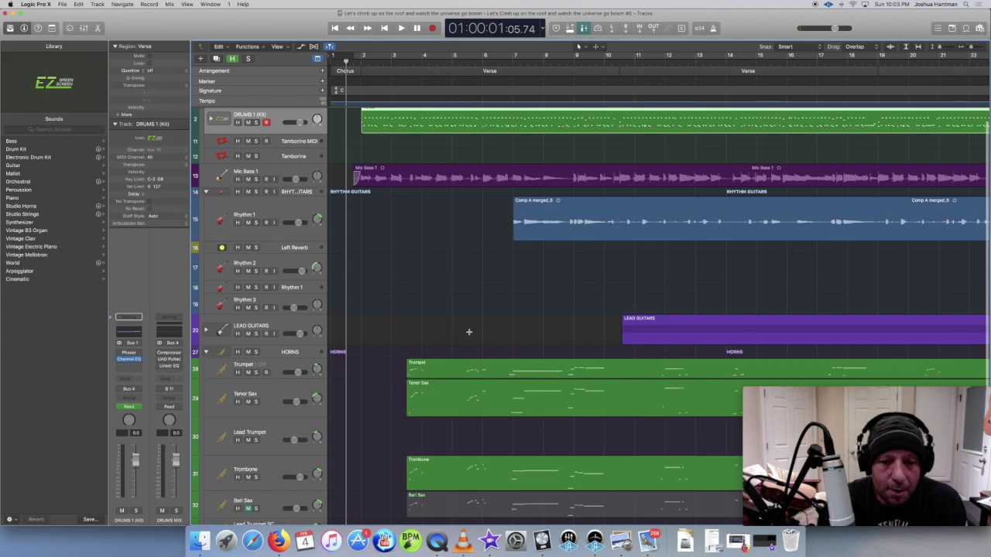
{"action": "scroll", "coordinate": [468, 331], "scroll_direction": "down", "scroll_amount": 4}
{"action": "left_click", "coordinate": [206, 295]}
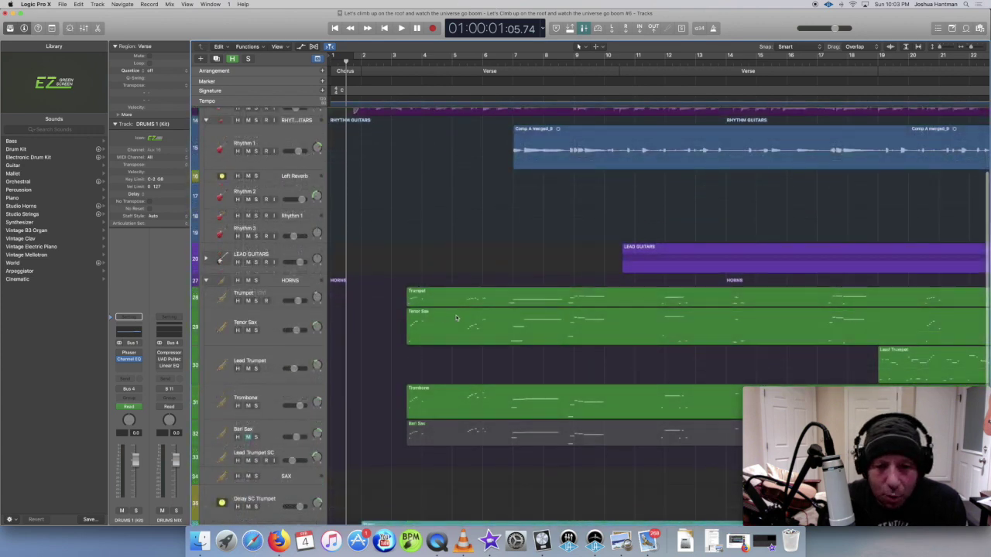
{"action": "scroll", "coordinate": [456, 317], "scroll_direction": "down", "scroll_amount": 4}
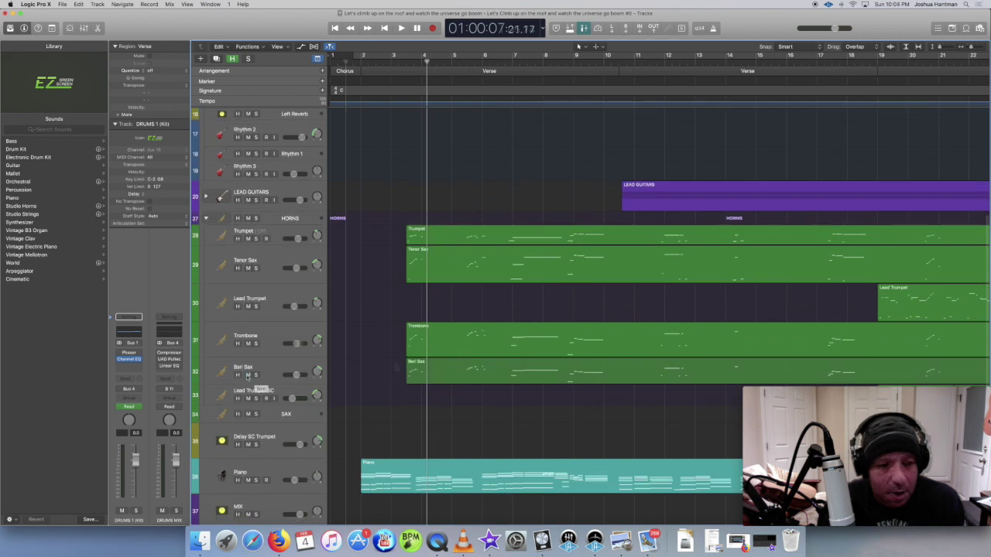
{"action": "left_click", "coordinate": [247, 374]}
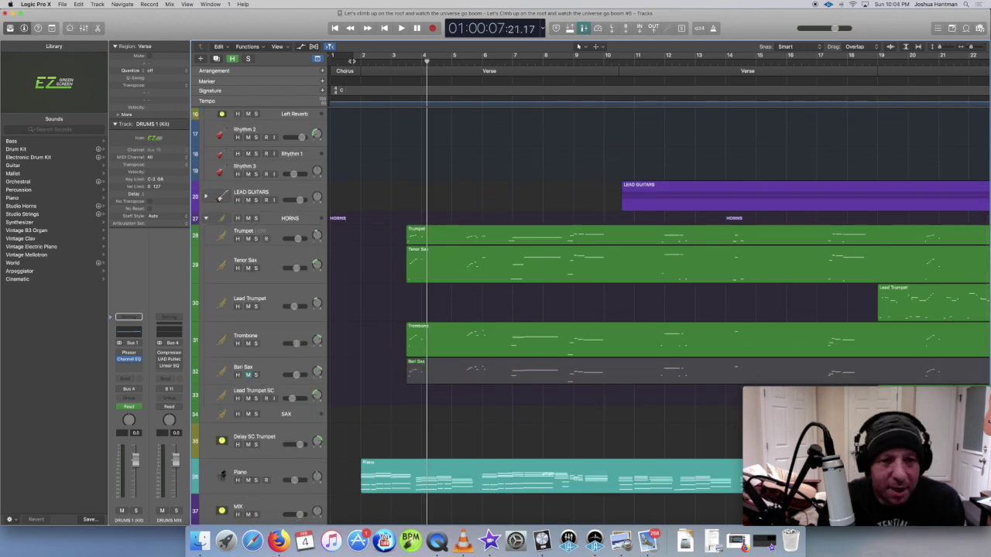
{"action": "key", "text": "Return"}
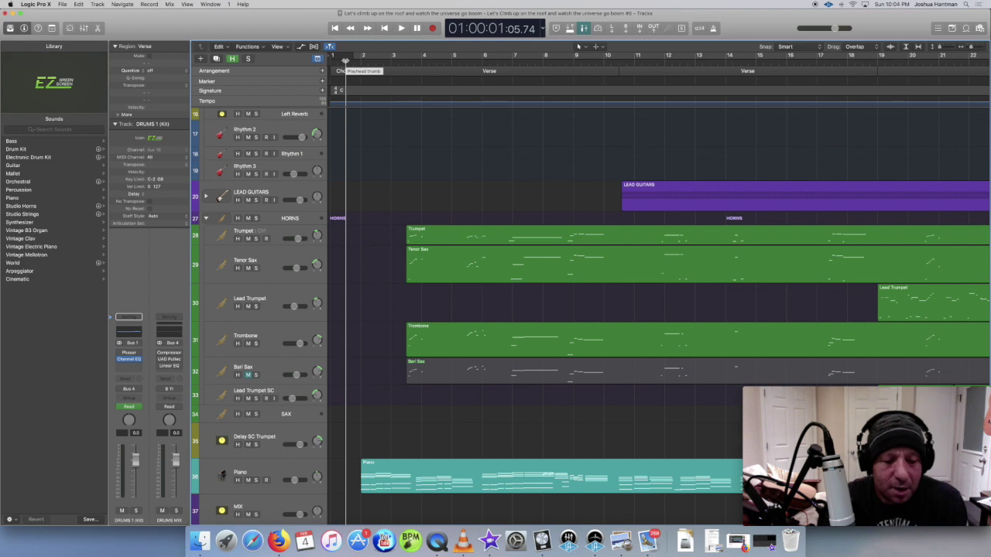
- Display the horn regions' notes together in the Piano Roll and play the song from bar 1
{"action": "left_click", "coordinate": [319, 235]}
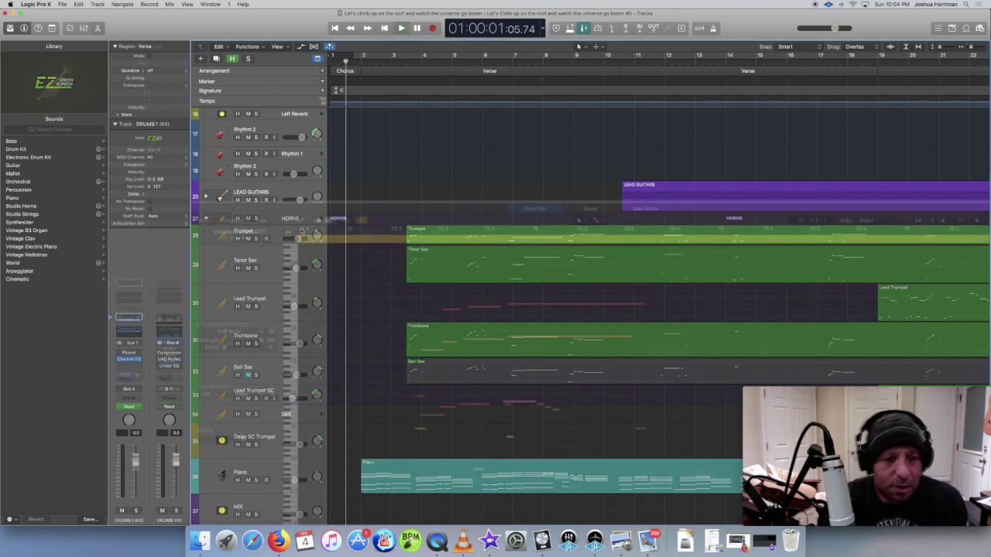
{"action": "double_click", "coordinate": [434, 232]}
{"action": "key", "text": "space"}
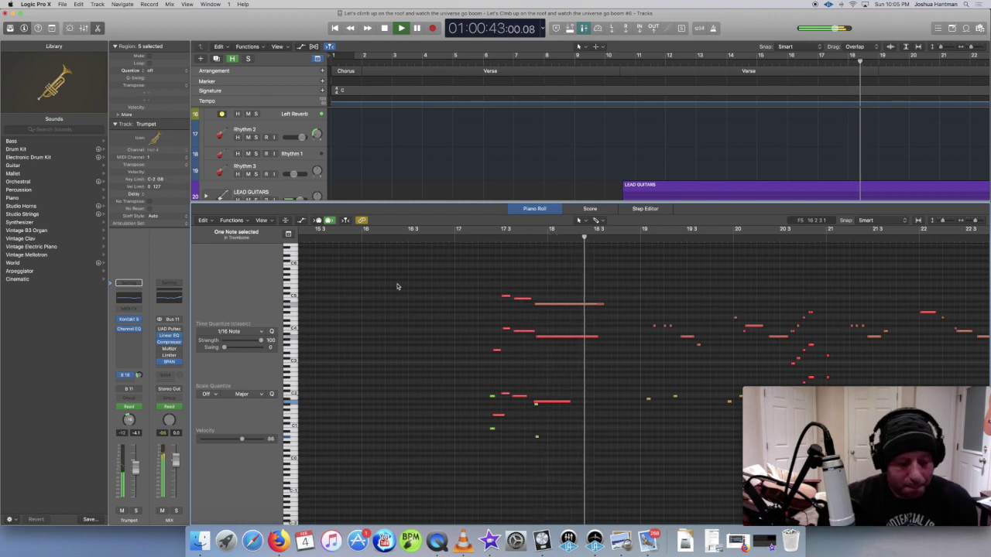
- Show only the Lead Trumpet region's notes in the Piano Roll during playback, then close the editor
{"action": "key", "text": "p"}
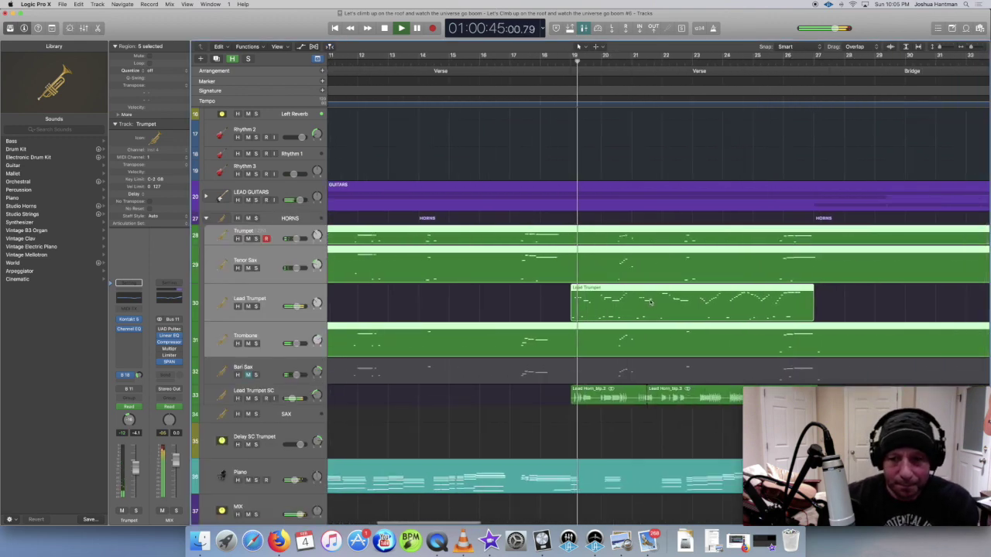
{"action": "key", "text": "p"}
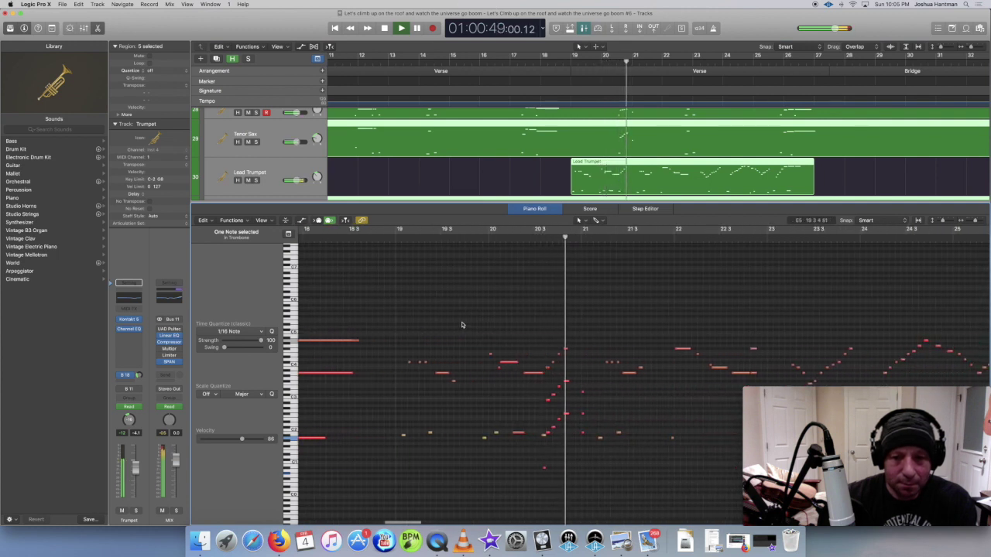
{"action": "left_click", "coordinate": [580, 174]}
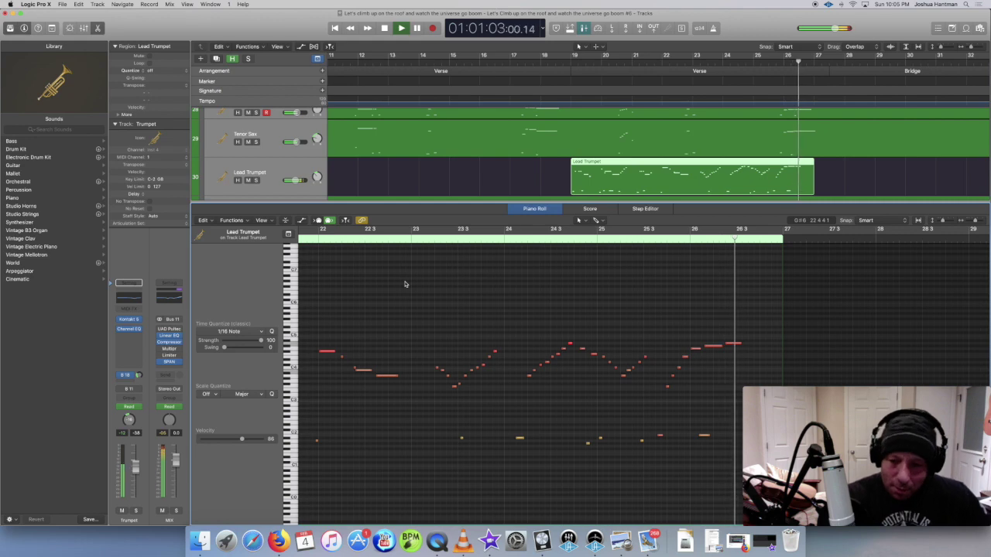
{"action": "key", "text": "e"}
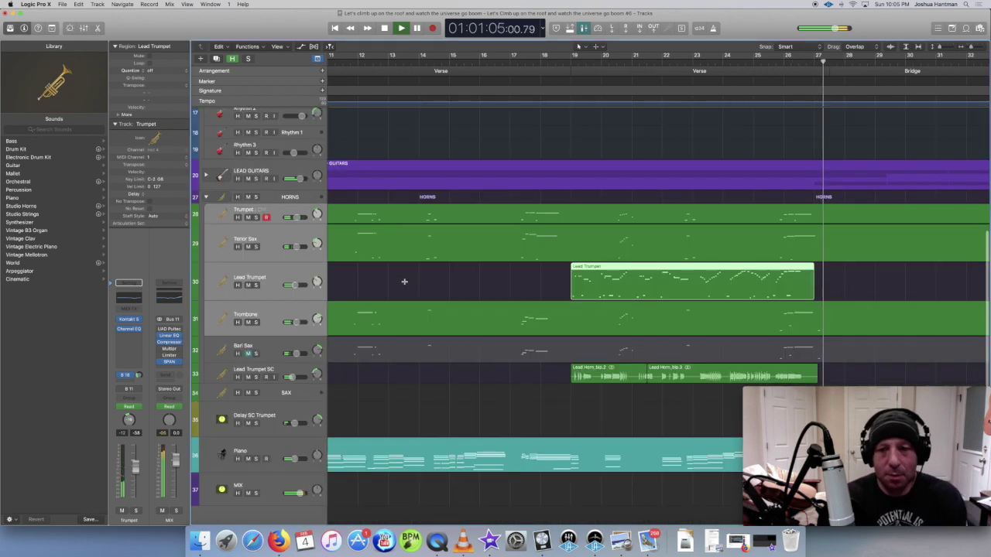
- Expand the LEAD GUITARS stack to show its individual guitar tracks across the bridge and chorus
{"action": "scroll", "coordinate": [497, 310], "scroll_direction": "up", "scroll_amount": 4}
{"action": "scroll", "coordinate": [497, 310], "scroll_direction": "up", "scroll_amount": 2}
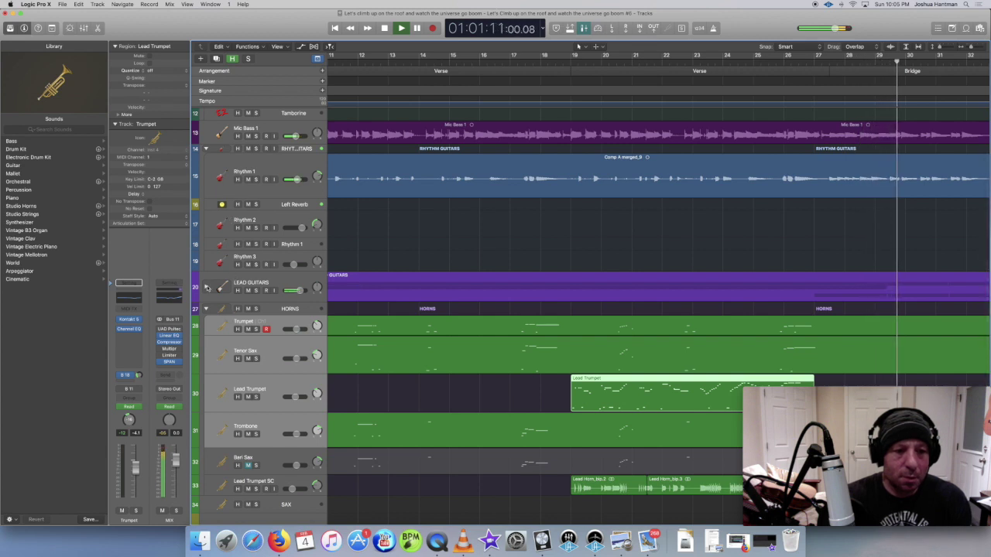
{"action": "left_click", "coordinate": [205, 287]}
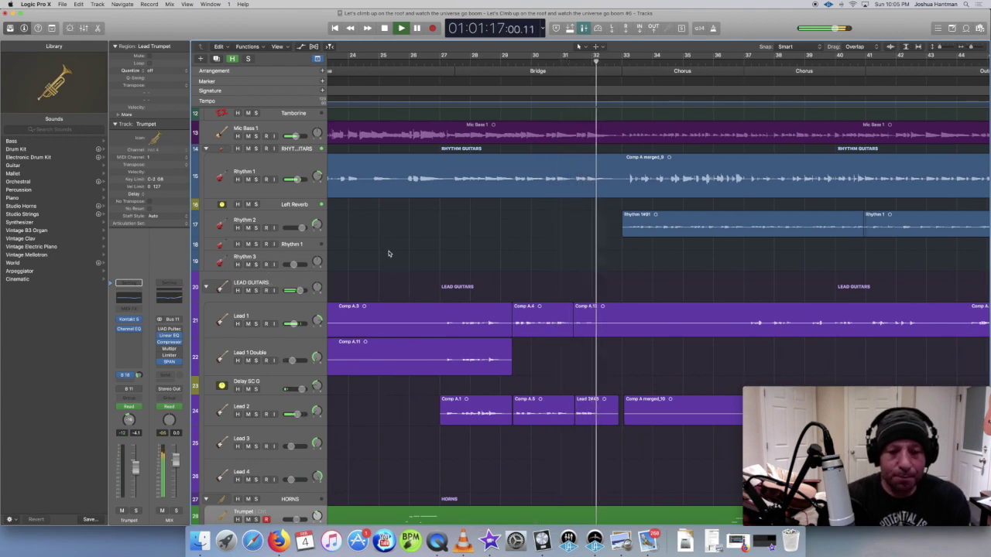
{"action": "scroll", "coordinate": [388, 253], "scroll_direction": "down", "scroll_amount": 5}
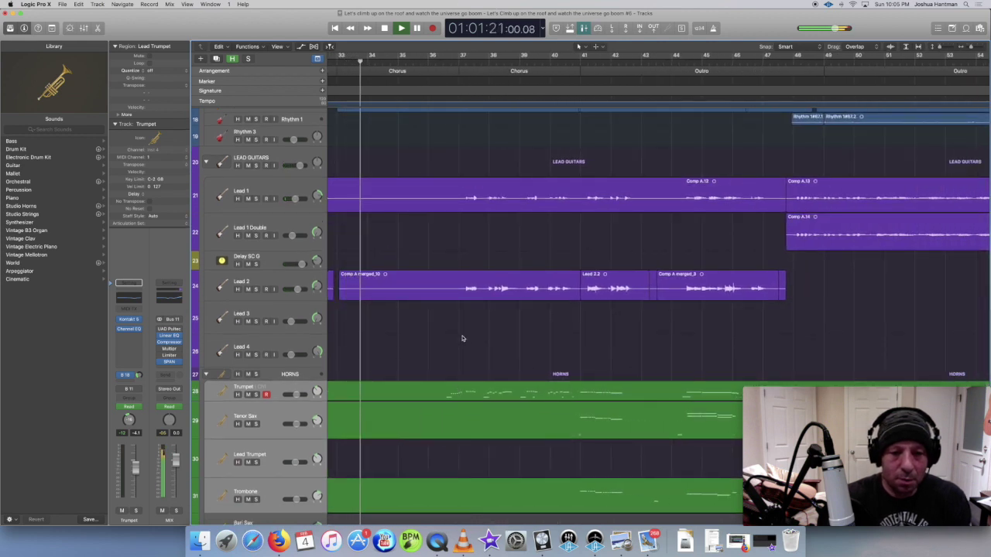
- Open the Trumpet region at the second Chorus in the Piano Roll and follow its notes during playback
{"action": "double_click", "coordinate": [484, 387]}
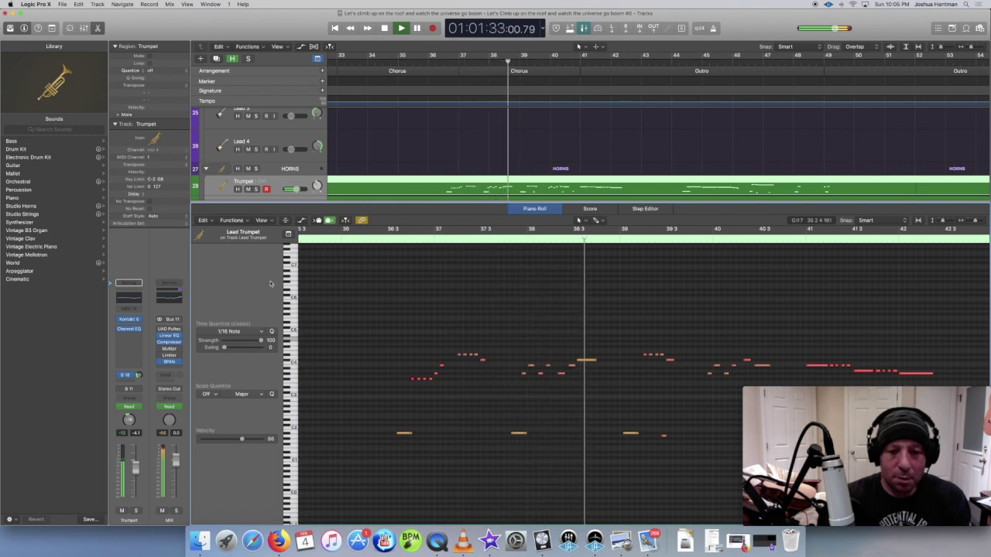
{"action": "scroll", "coordinate": [431, 322], "scroll_direction": "right", "scroll_amount": 3}
{"action": "scroll", "coordinate": [431, 322], "scroll_direction": "right", "scroll_amount": 2}
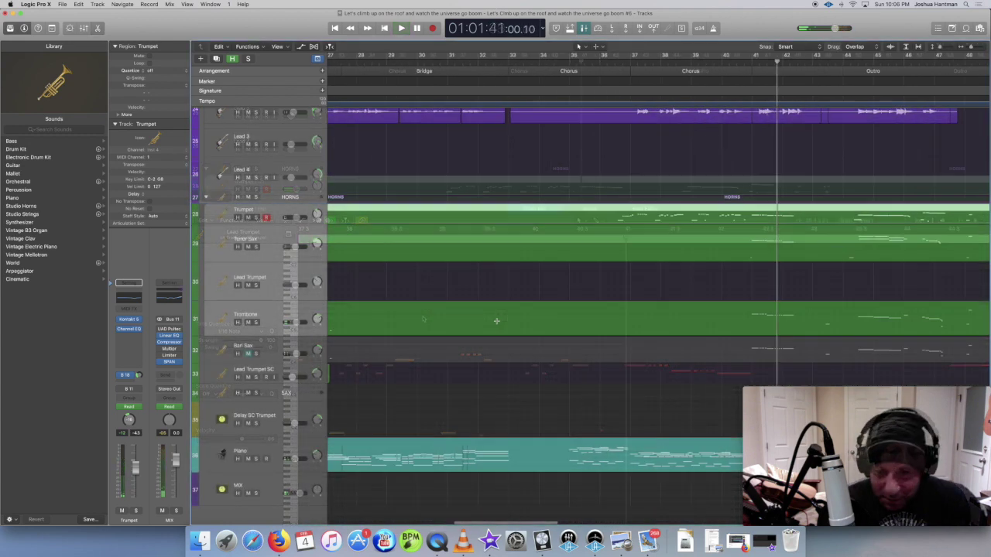
- Place the playhead where the horn regions begin and open the Trumpet, Tenor Sax and Trombone regions together in the Piano Roll
{"action": "scroll", "coordinate": [496, 321], "scroll_direction": "left", "scroll_amount": 10}
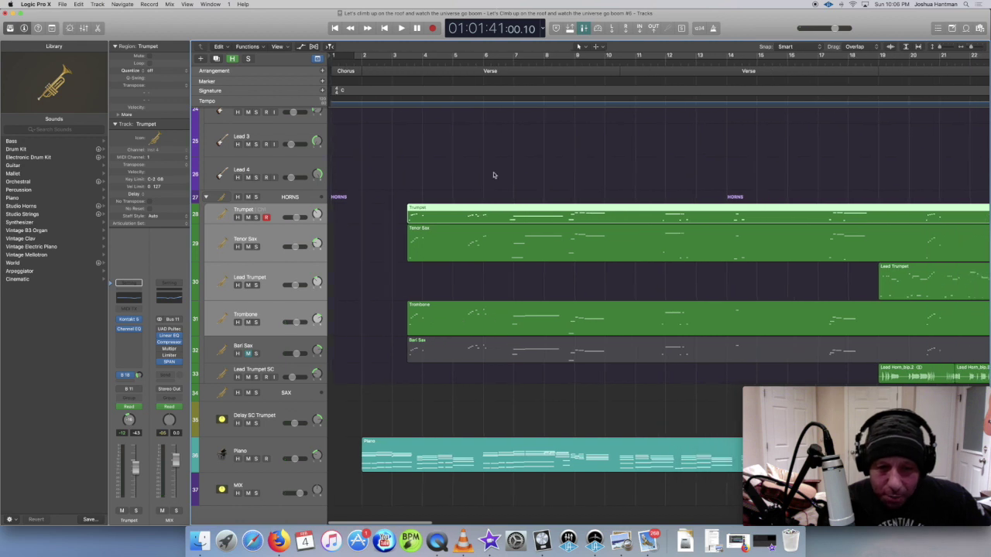
{"action": "left_click", "coordinate": [406, 62]}
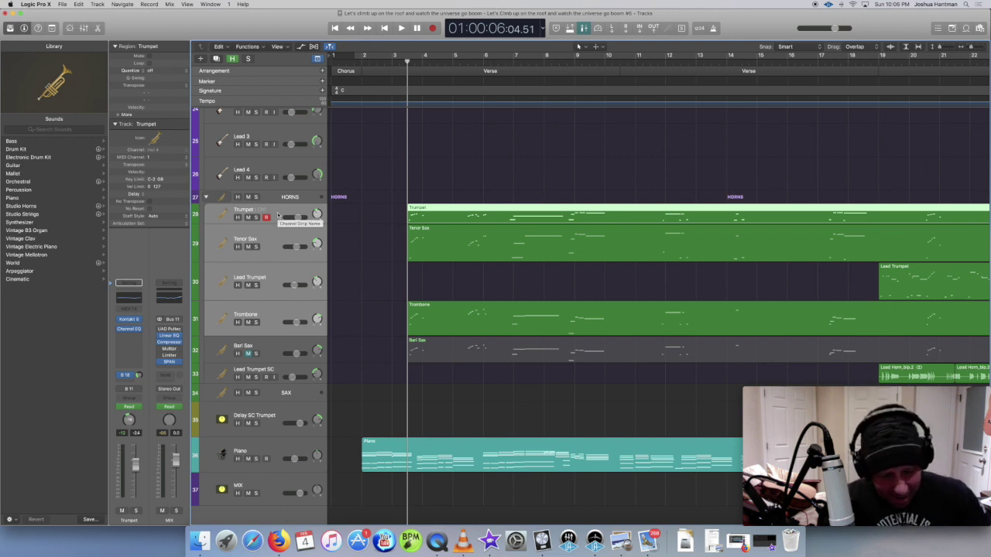
{"action": "left_click", "coordinate": [338, 236]}
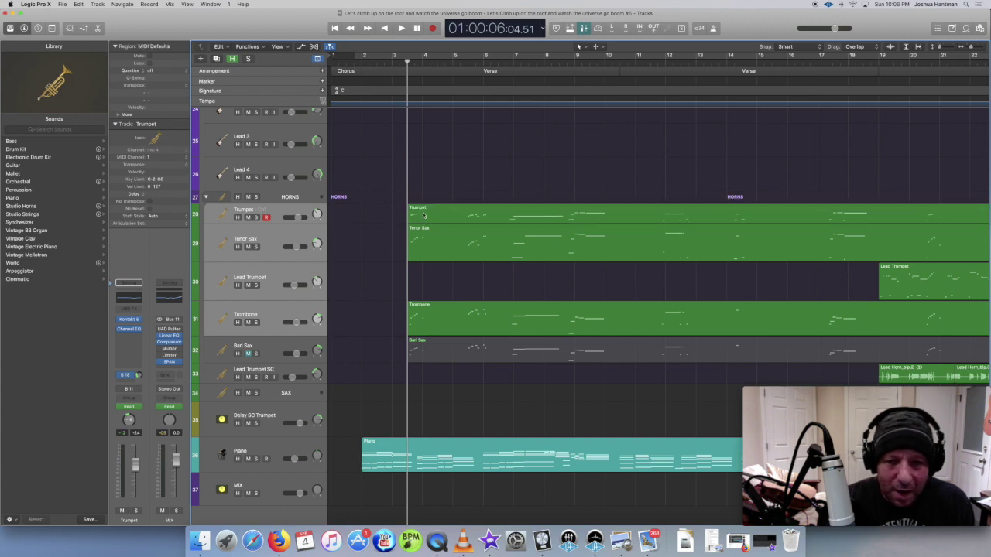
{"action": "left_click", "coordinate": [423, 216]}
{"action": "left_click_drag", "start_coordinate": [430, 244], "coordinate": [445, 317]}
{"action": "key", "text": "p"}
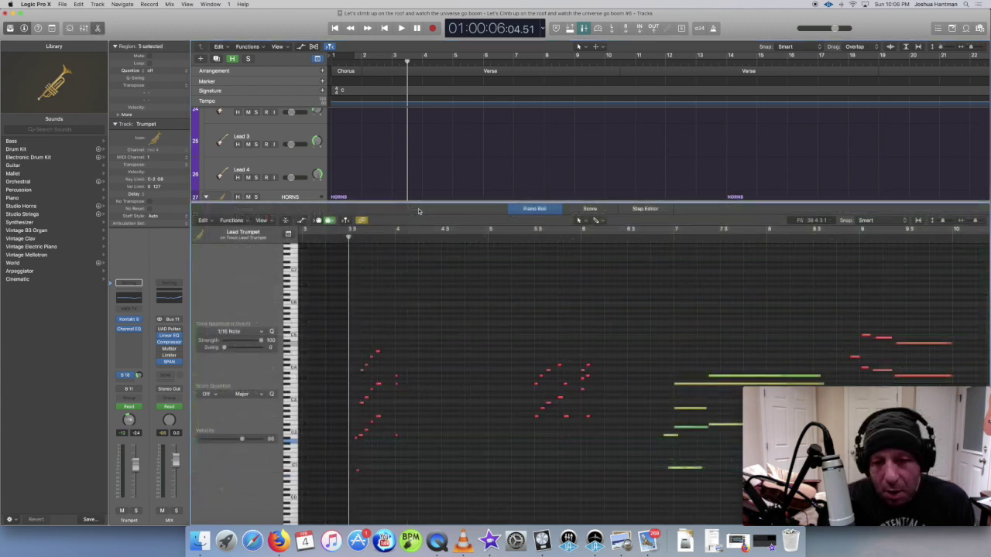
- Audition individual notes of the rising Trumpet, Tenor Sax and Trombone runs after bar 3 in the Piano Roll
{"action": "scroll", "coordinate": [449, 337], "scroll_direction": "down", "scroll_amount": 3}
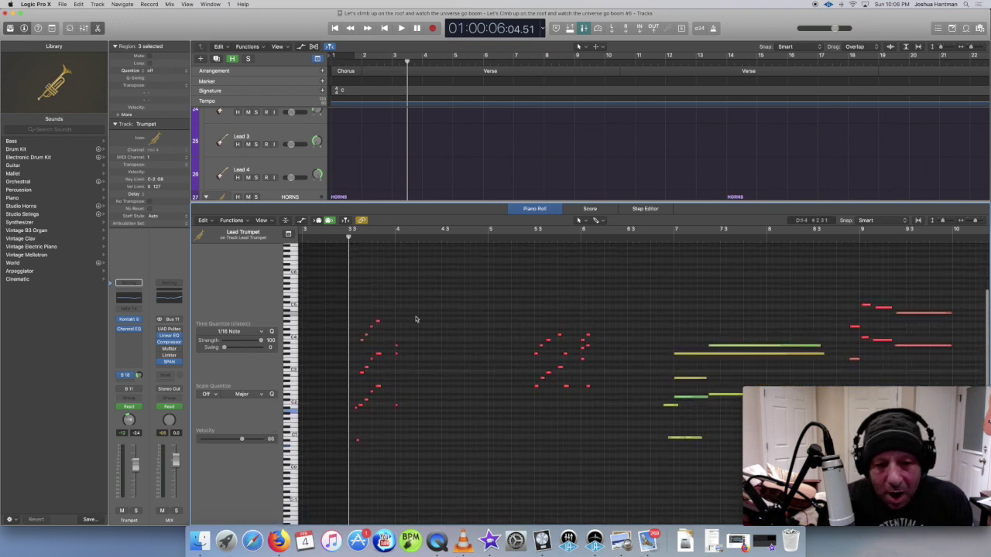
{"action": "scroll", "coordinate": [361, 345], "scroll_direction": "down", "scroll_amount": 2}
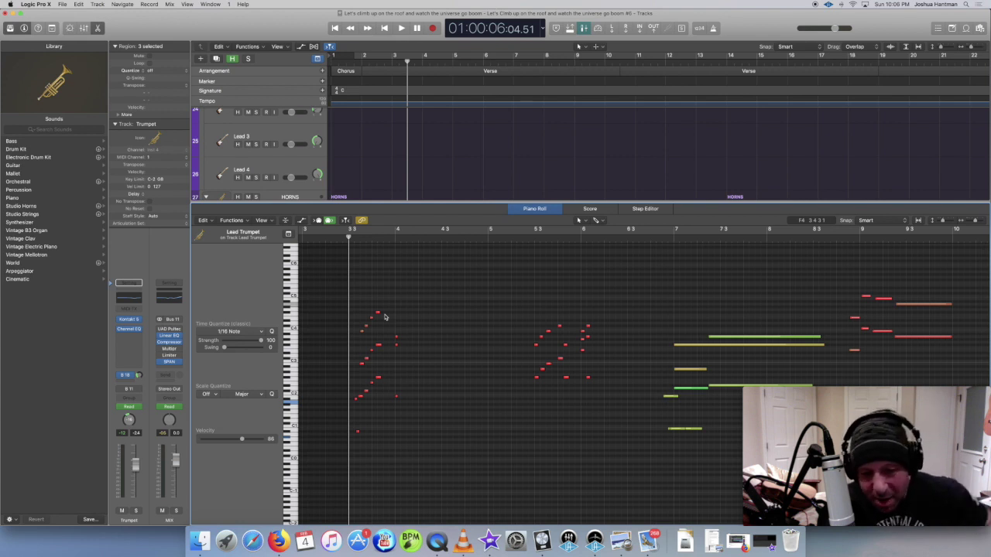
{"action": "scroll", "coordinate": [362, 335], "scroll_direction": "left", "scroll_amount": 1}
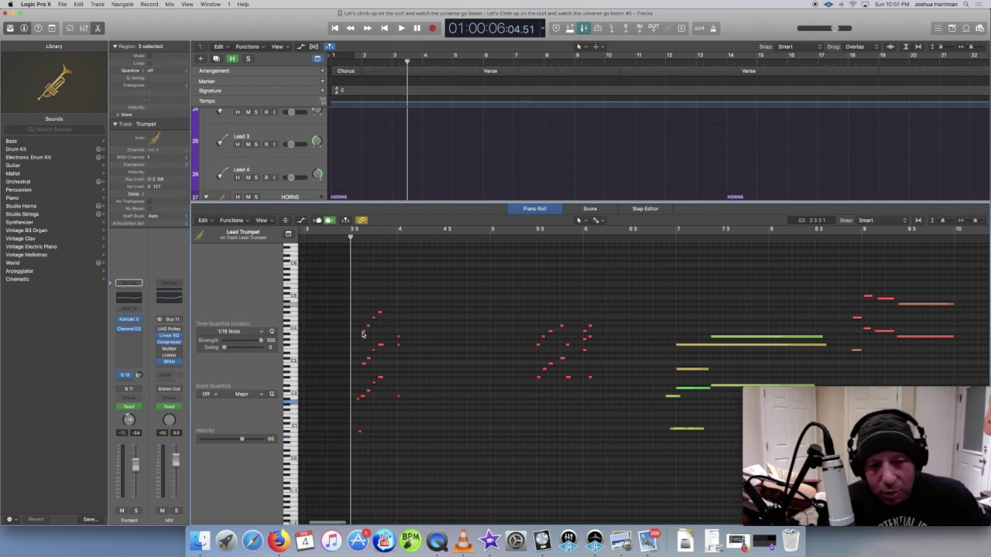
{"action": "left_click", "coordinate": [364, 330]}
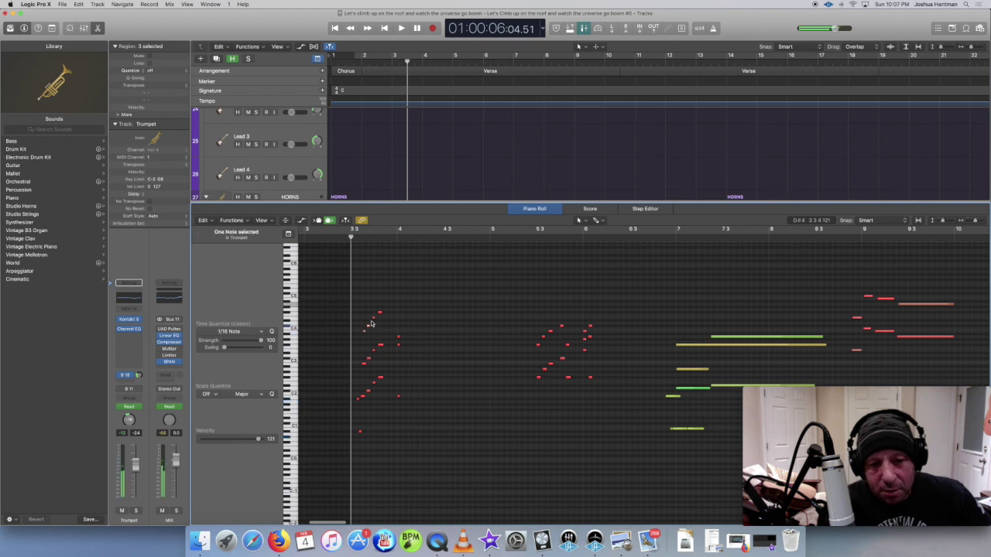
{"action": "left_click", "coordinate": [380, 314]}
{"action": "left_click", "coordinate": [368, 361]}
{"action": "left_click", "coordinate": [368, 360]}
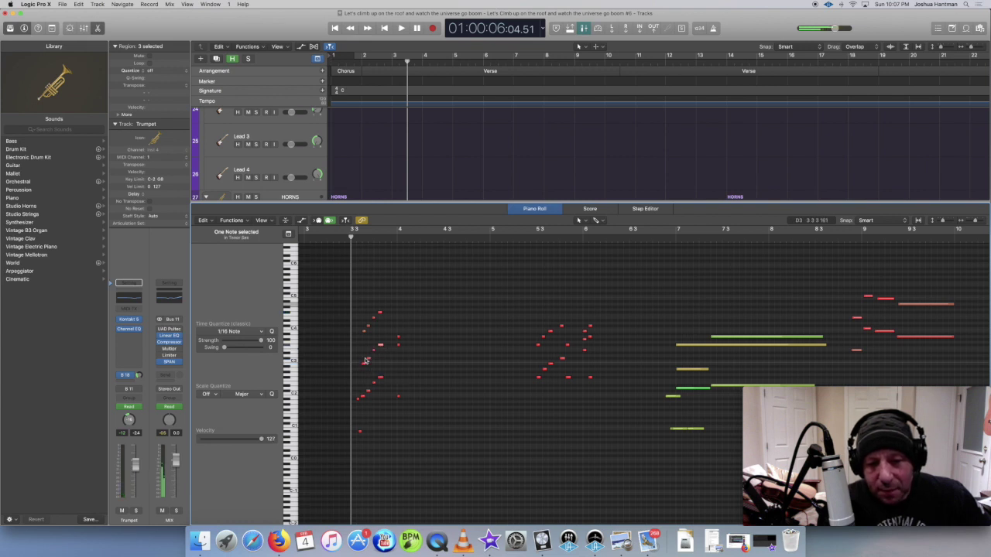
{"action": "left_click", "coordinate": [363, 398]}
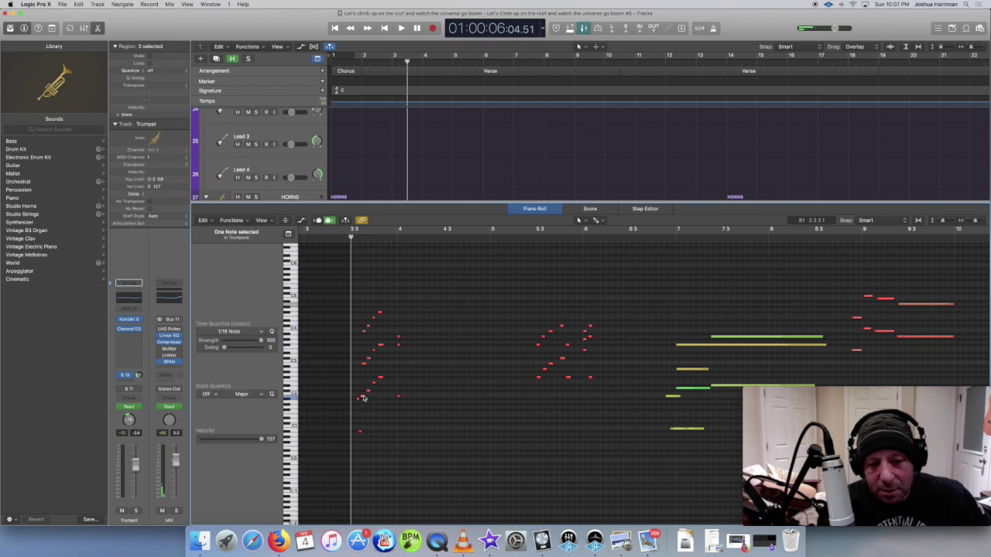
{"action": "left_click", "coordinate": [373, 385]}
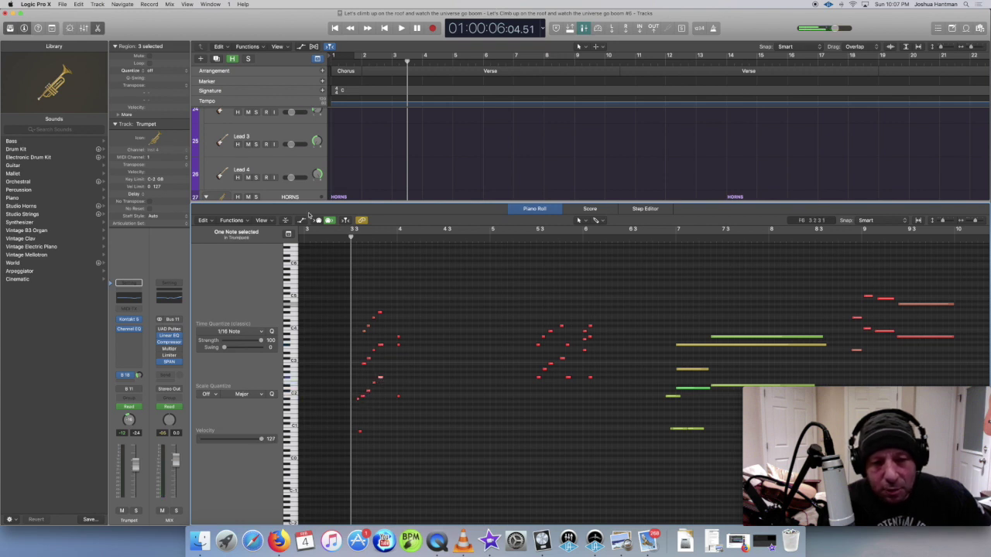
- Solo the Trumpet, Tenor Sax, Lead Trumpet and Trombone tracks and play the horns from the start of their regions
{"action": "scroll", "coordinate": [256, 189], "scroll_direction": "down", "scroll_amount": 2}
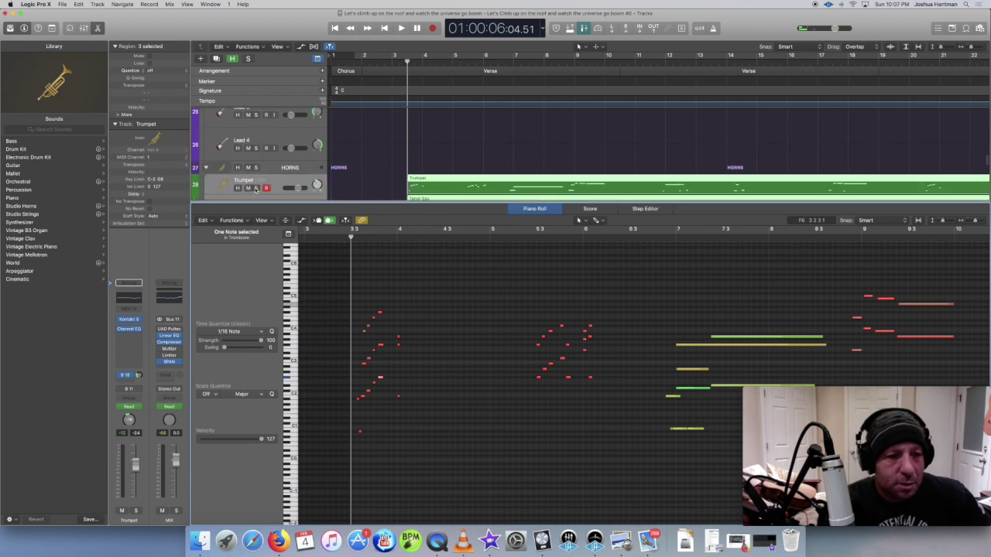
{"action": "left_click", "coordinate": [257, 189]}
{"action": "key", "text": "space"}
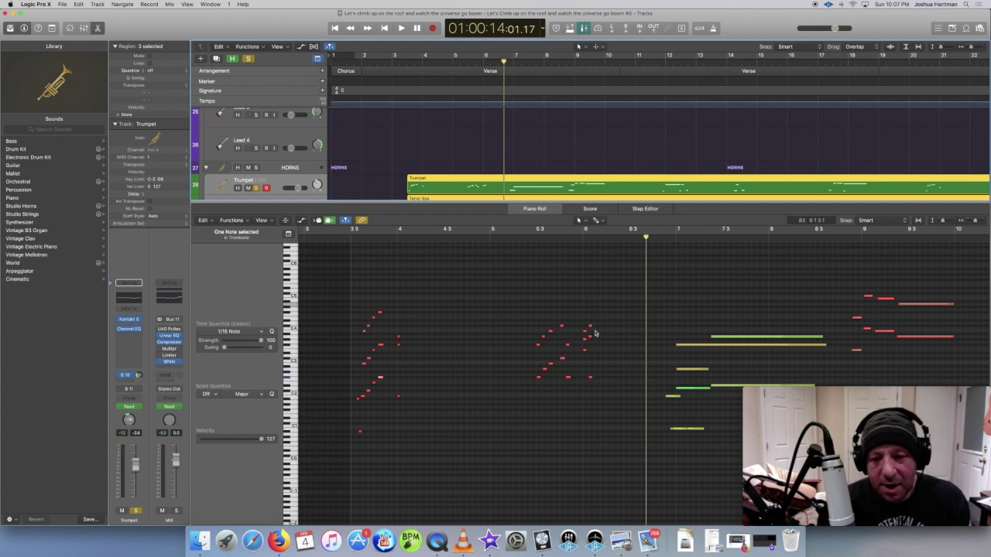
- Replay the soloed horns from just before bar 6 and compare their note runs at bars 3 and 5
{"action": "left_click", "coordinate": [575, 240]}
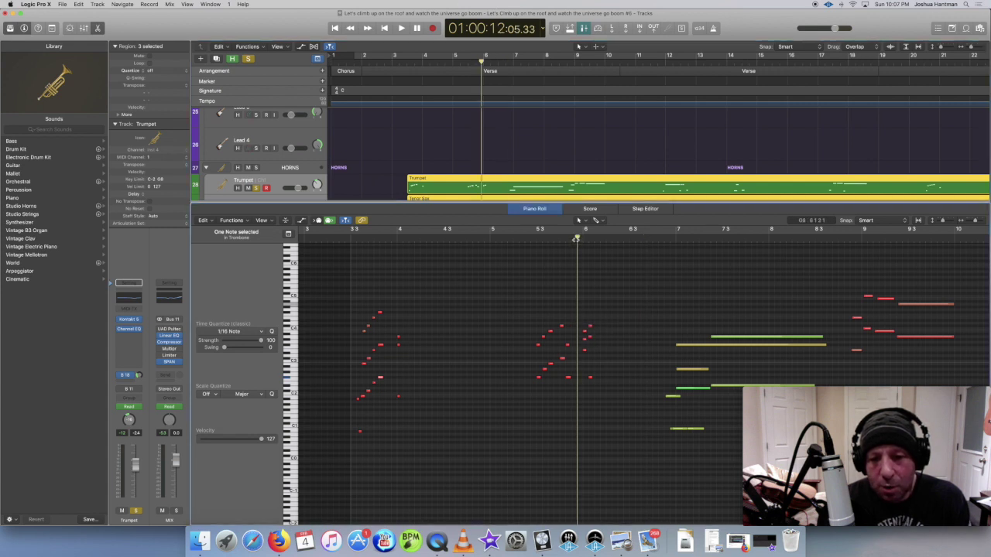
{"action": "key", "text": "space"}
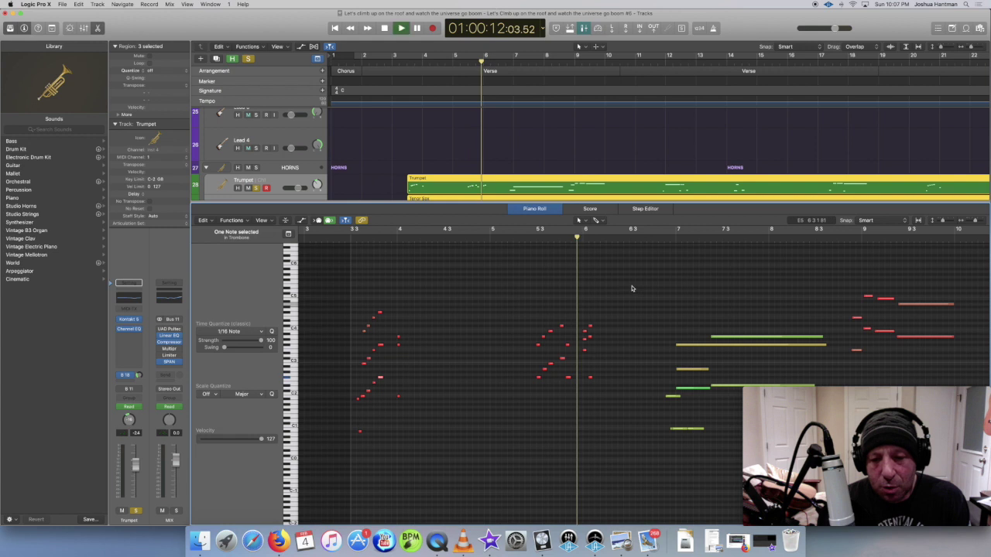
{"action": "scroll", "coordinate": [637, 317], "scroll_direction": "right", "scroll_amount": 5}
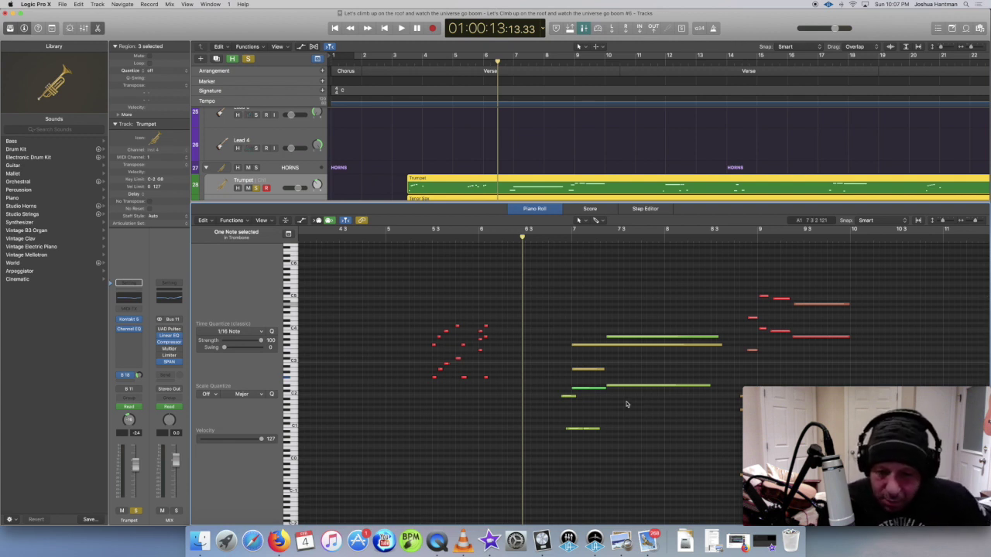
{"action": "scroll", "coordinate": [629, 408], "scroll_direction": "left", "scroll_amount": 5}
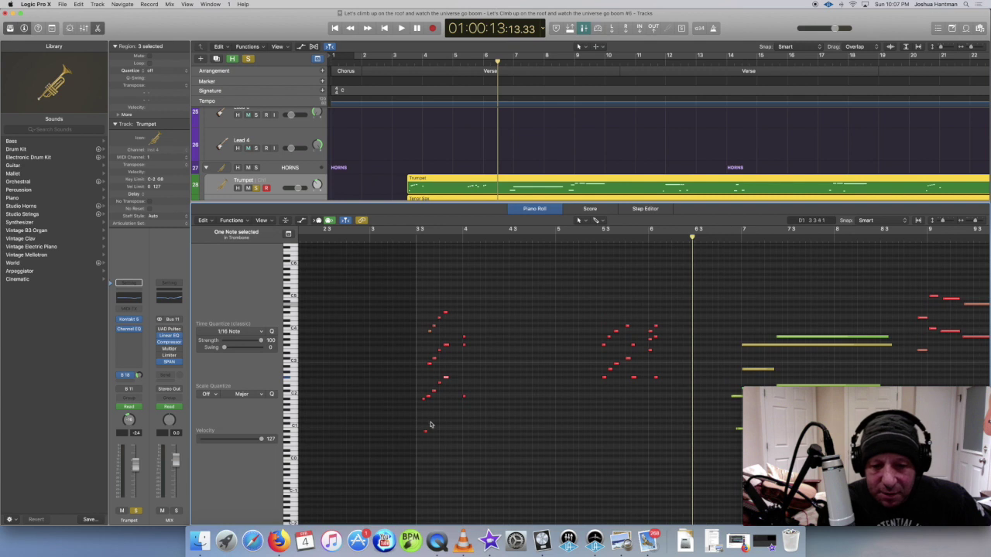
{"action": "scroll", "coordinate": [411, 433], "scroll_direction": "right", "scroll_amount": 2}
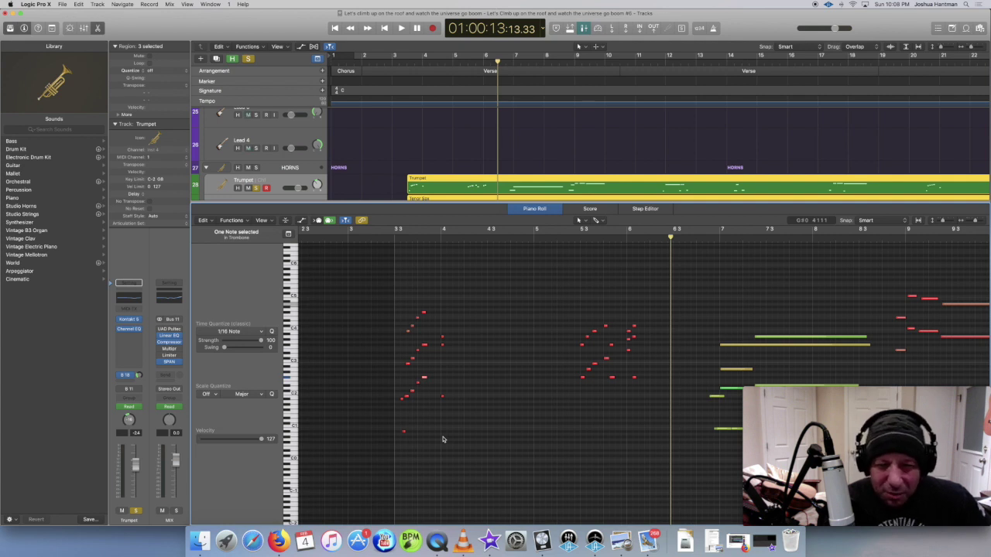
- Continue playing the soloed horns to bar 10, following the sustained notes from bar 7 onward
{"action": "scroll", "coordinate": [443, 440], "scroll_direction": "right", "scroll_amount": 5}
{"action": "key", "text": "space"}
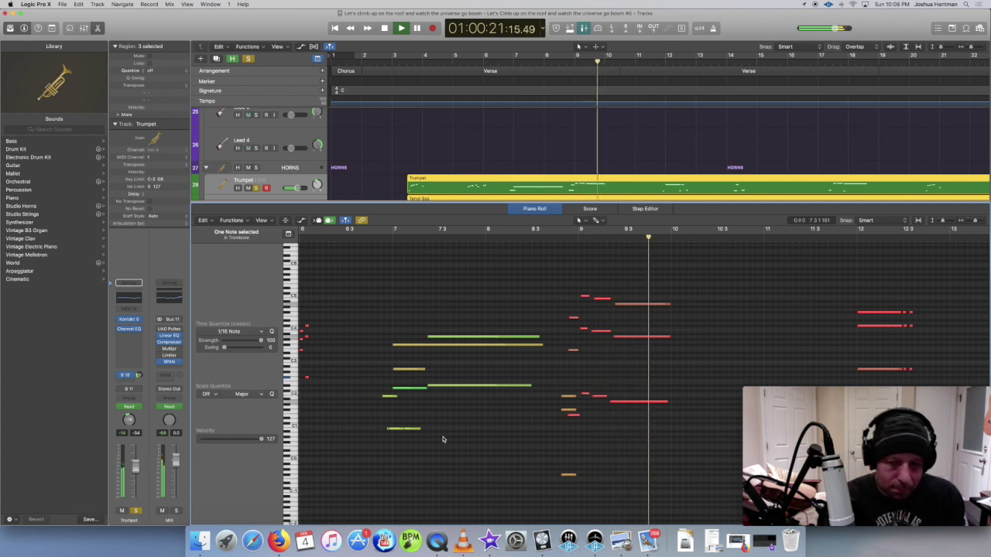
{"action": "key", "text": "space"}
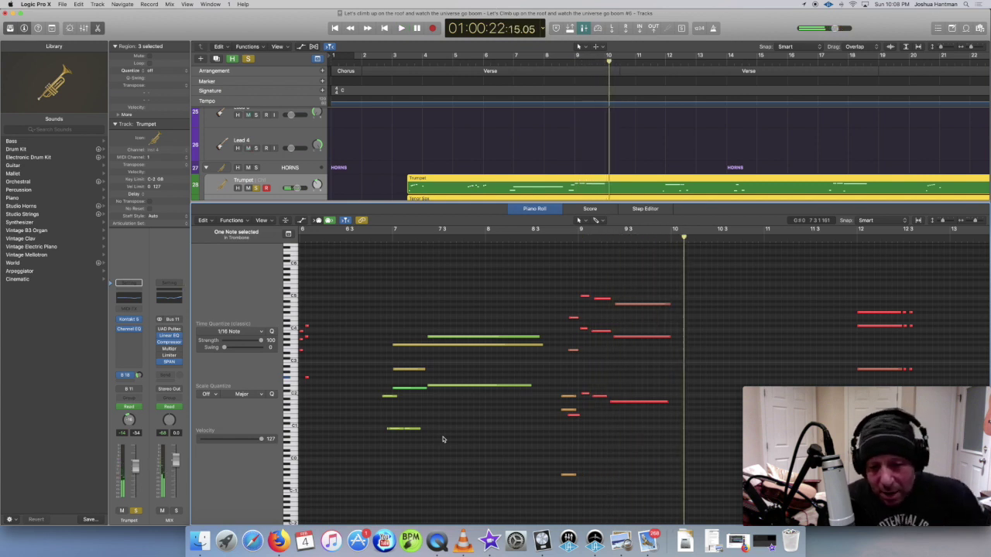
{"action": "scroll", "coordinate": [442, 440], "scroll_direction": "right", "scroll_amount": 2}
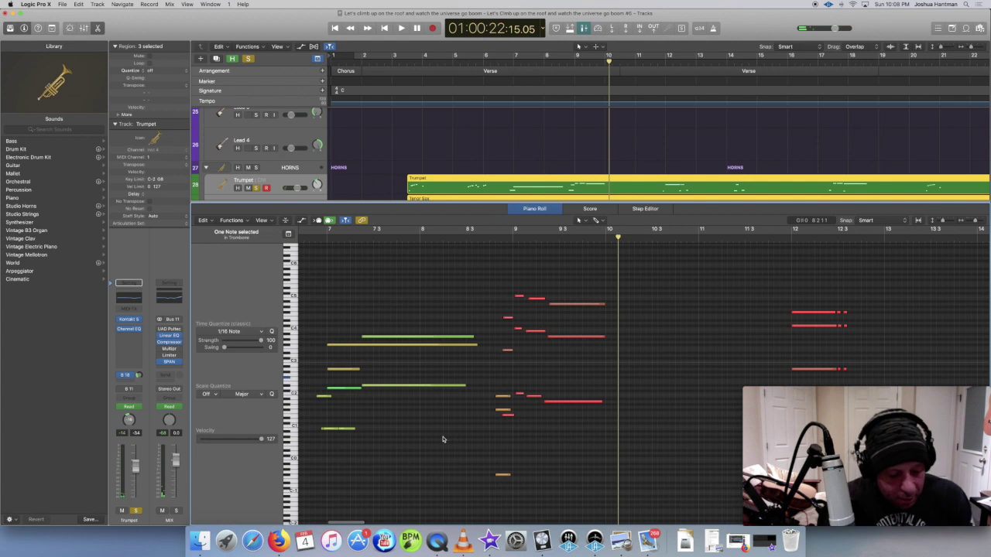
- Close the editor and open the Lead Trumpet region at bar 19 together with the other horn regions in the Piano Roll
{"action": "key", "text": "p"}
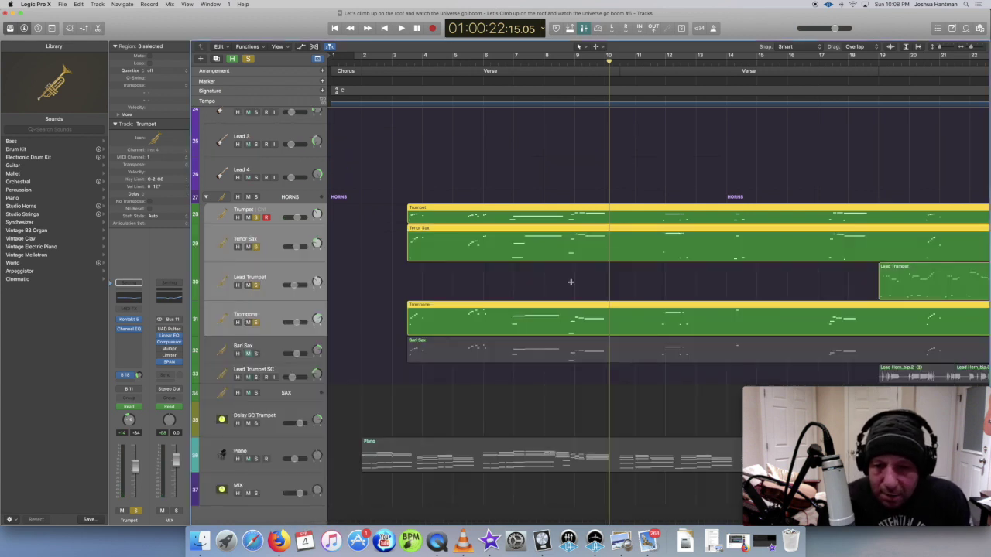
{"action": "left_click", "coordinate": [569, 283]}
{"action": "scroll", "coordinate": [570, 283], "scroll_direction": "right", "scroll_amount": 12}
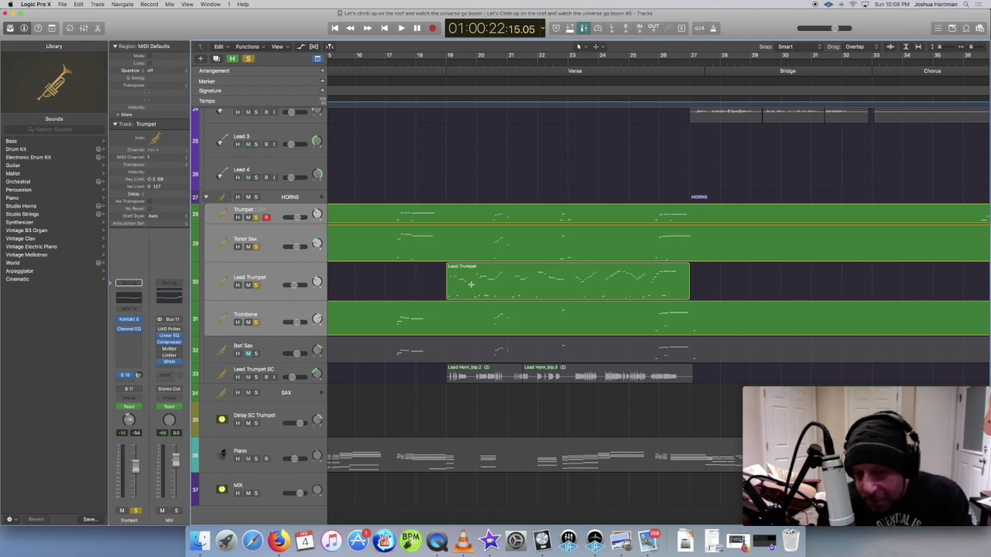
{"action": "left_click", "coordinate": [284, 280]}
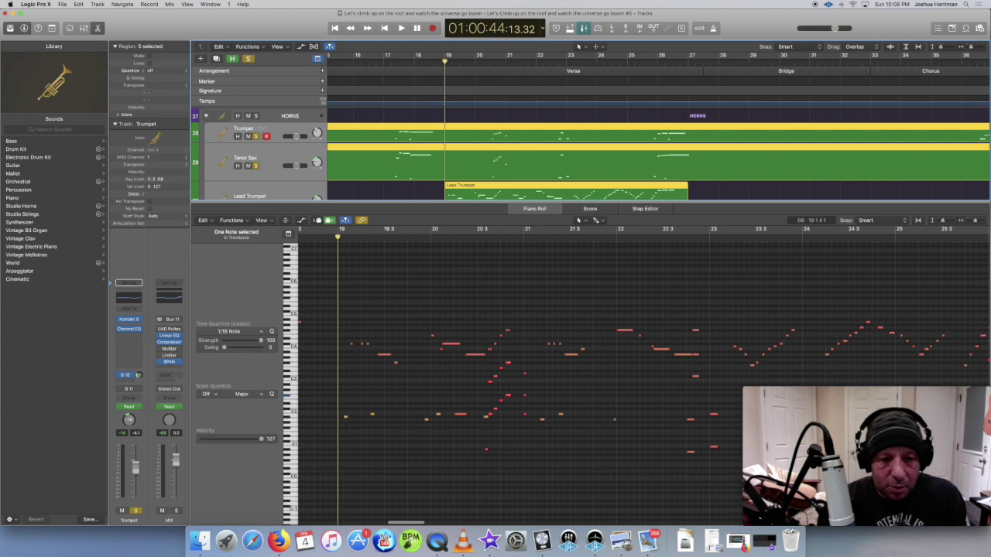
- Play the horn parts from just before bar 19, clearing all solos partway to hear the full mix through bar 26
{"action": "left_click", "coordinate": [324, 238]}
{"action": "key", "text": "space"}
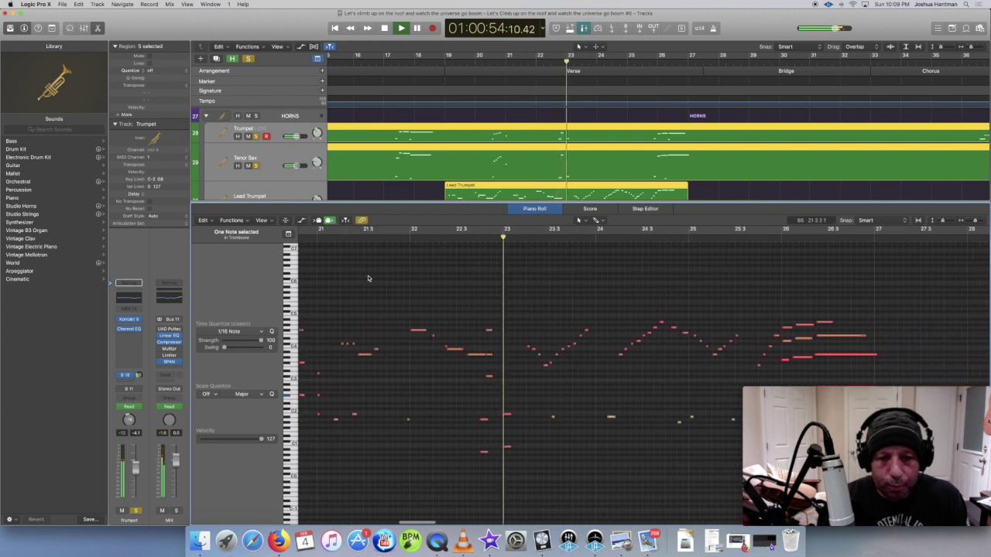
{"action": "left_click", "coordinate": [248, 59]}
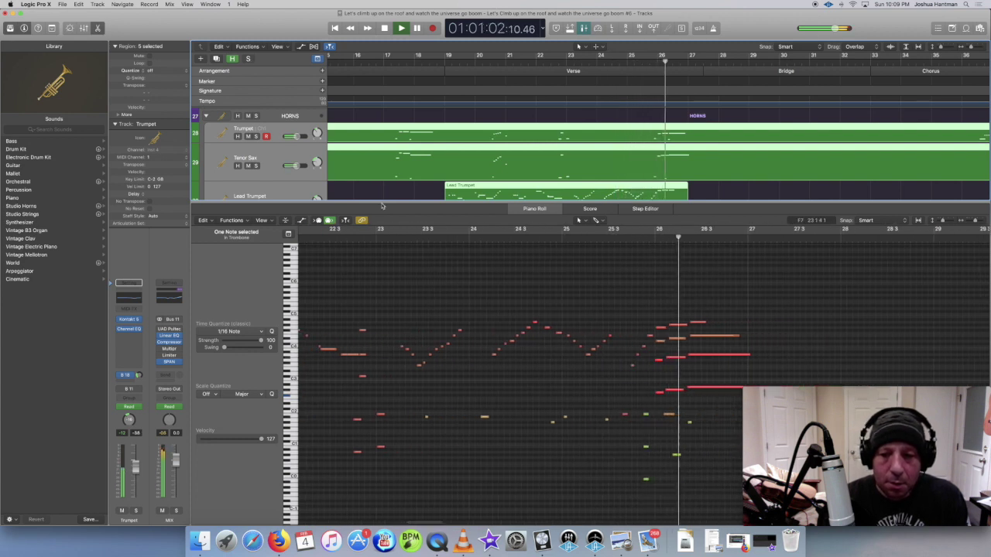
{"action": "key", "text": "space"}
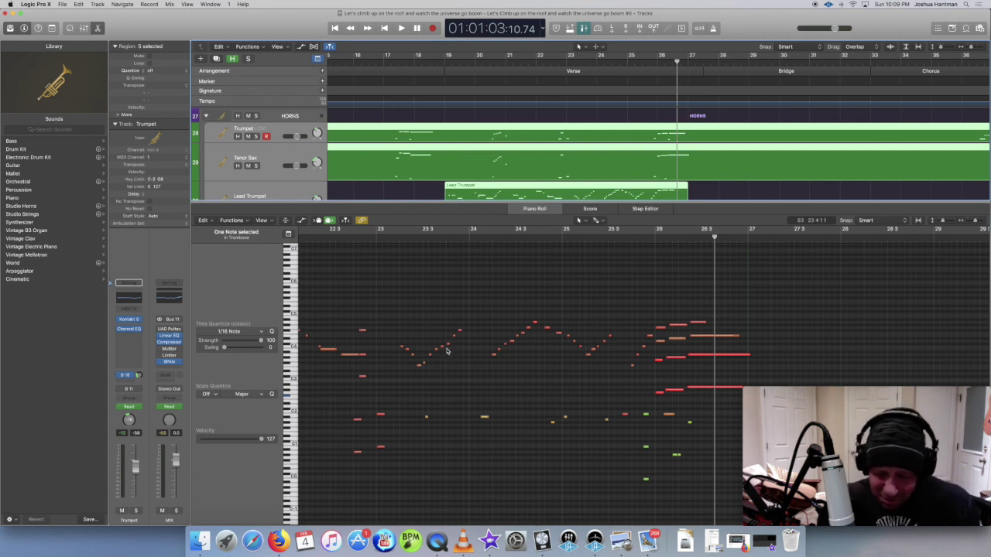
{"action": "scroll", "coordinate": [445, 350], "scroll_direction": "left", "scroll_amount": 2}
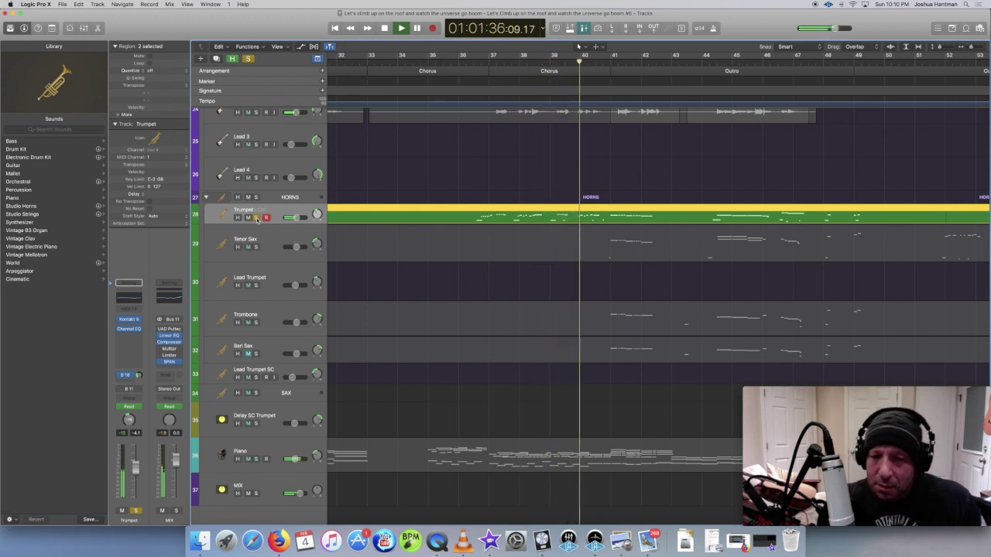
- Stop playback, solo the Lead 2 guitar alongside the Trumpet, and move the playhead back to about bar 36
{"action": "key", "text": "space"}
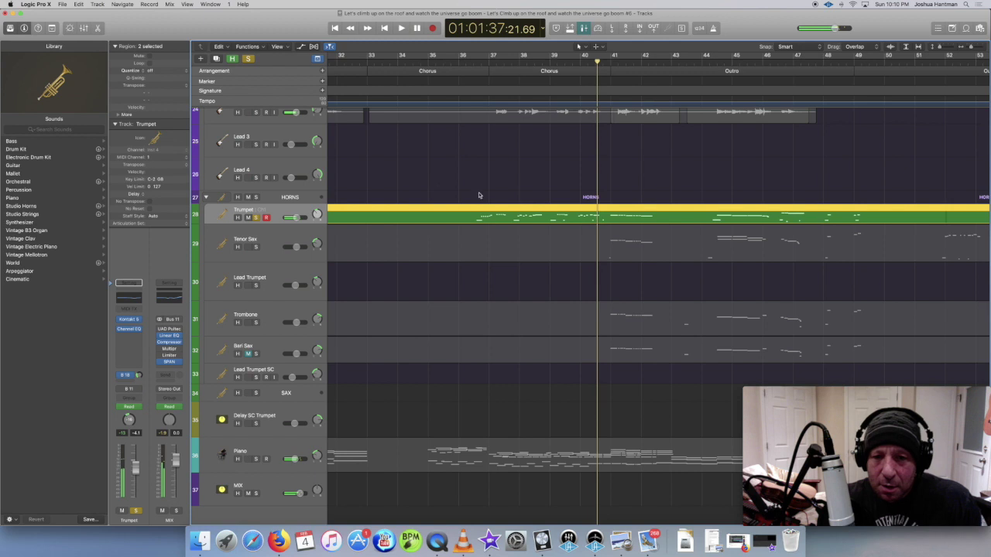
{"action": "scroll", "coordinate": [495, 193], "scroll_direction": "up", "scroll_amount": 3}
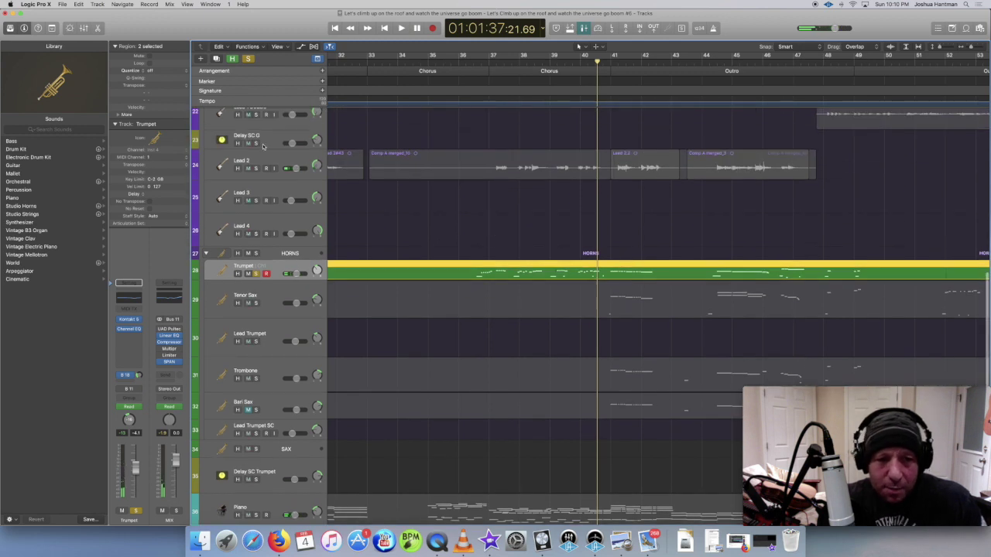
{"action": "left_click", "coordinate": [254, 169]}
{"action": "key", "text": "comma"}
{"action": "key", "text": "comma"}
{"action": "key", "text": "comma"}
{"action": "key", "text": "comma"}
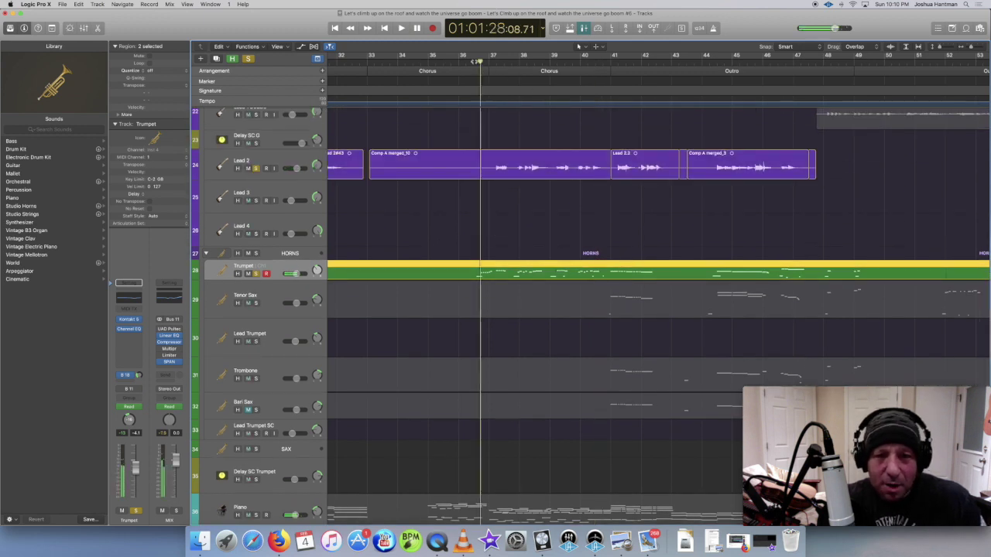
- Play the soloed Trumpet and Lead 2 guitar together from the end of the first Chorus section
{"action": "scroll", "coordinate": [472, 166], "scroll_direction": "up", "scroll_amount": 2}
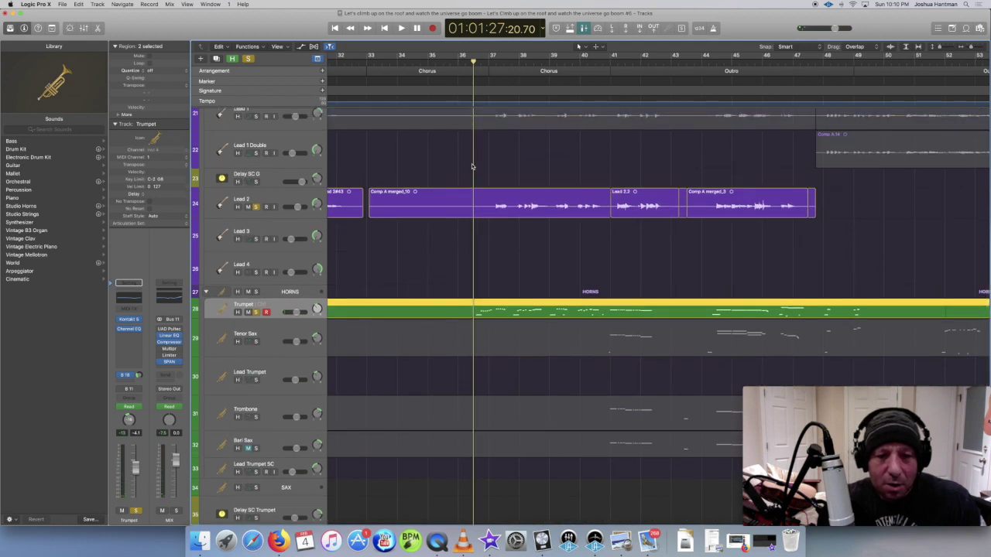
{"action": "key", "text": "space"}
{"action": "scroll", "coordinate": [368, 152], "scroll_direction": "up", "scroll_amount": 1}
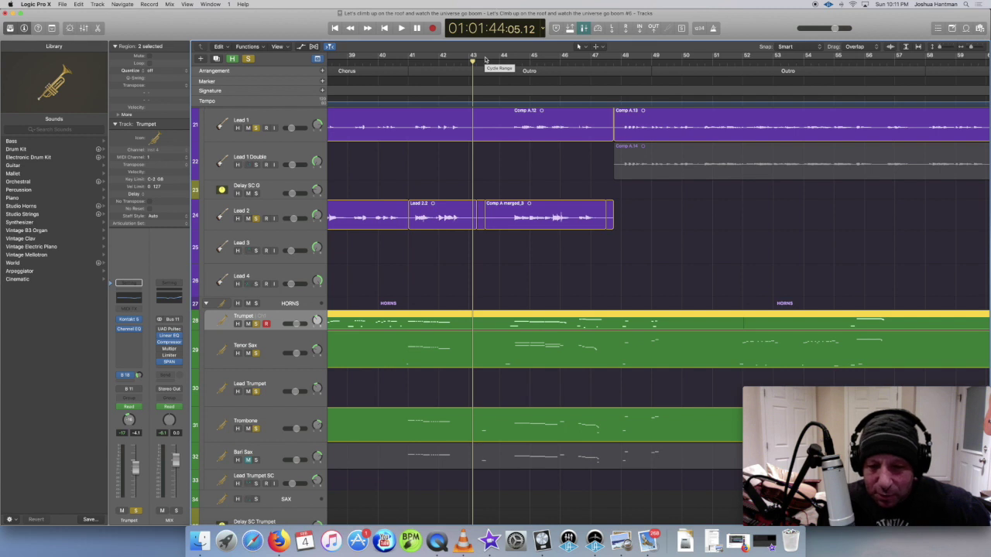
- Move the playhead to between bars 50 and 51 in the Outro and play the soloed lead guitars and horns
{"action": "left_click_drag", "start_coordinate": [472, 59], "coordinate": [532, 60]}
{"action": "scroll", "coordinate": [469, 162], "scroll_direction": "right", "scroll_amount": 2}
{"action": "scroll", "coordinate": [469, 162], "scroll_direction": "right", "scroll_amount": 3}
{"action": "left_click", "coordinate": [531, 61]}
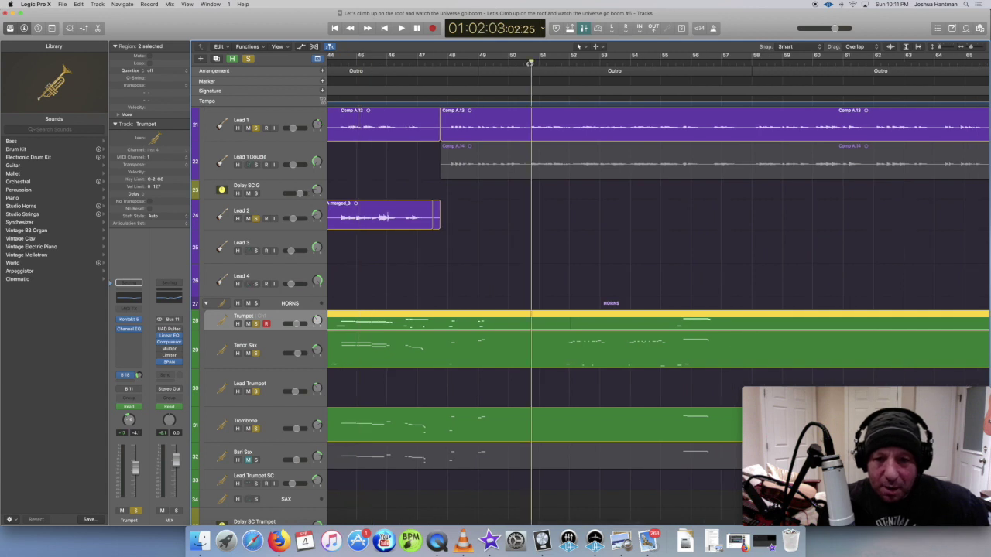
{"action": "scroll", "coordinate": [261, 348], "scroll_direction": "down", "scroll_amount": 1}
{"action": "key", "text": "space"}
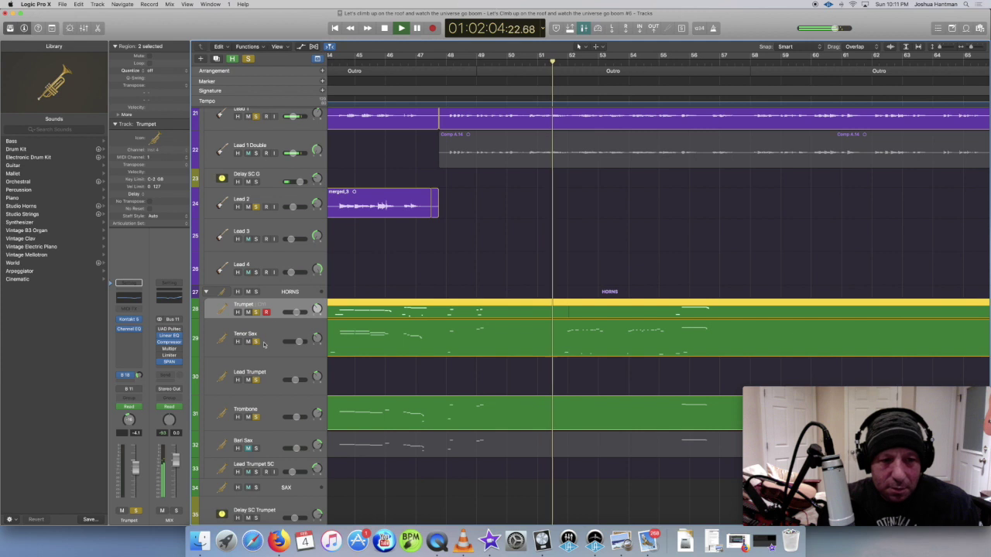
- Clear all track solos during playback and listen to the Outro horns in the full mix up to bar 56
{"action": "scroll", "coordinate": [263, 116], "scroll_direction": "up", "scroll_amount": 1}
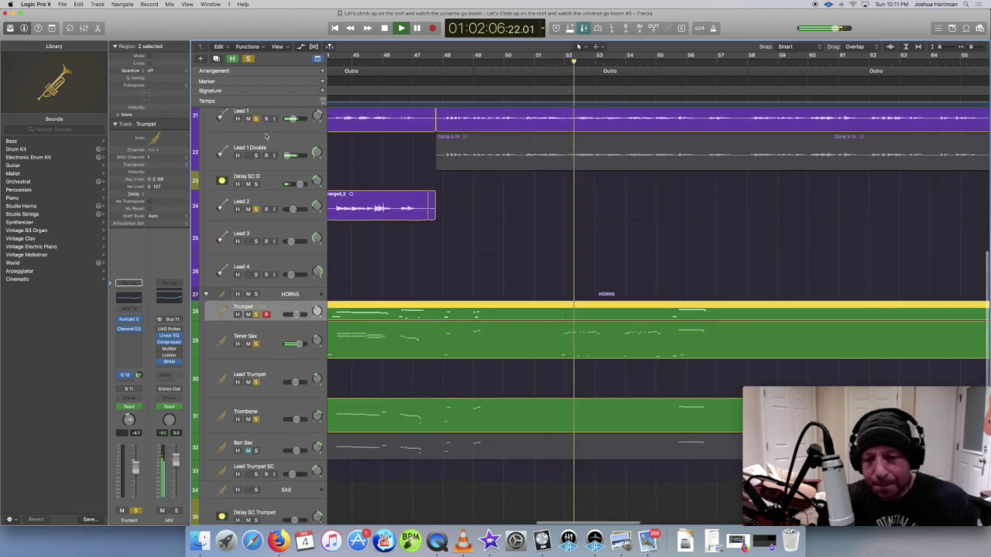
{"action": "scroll", "coordinate": [247, 119], "scroll_direction": "up", "scroll_amount": 1}
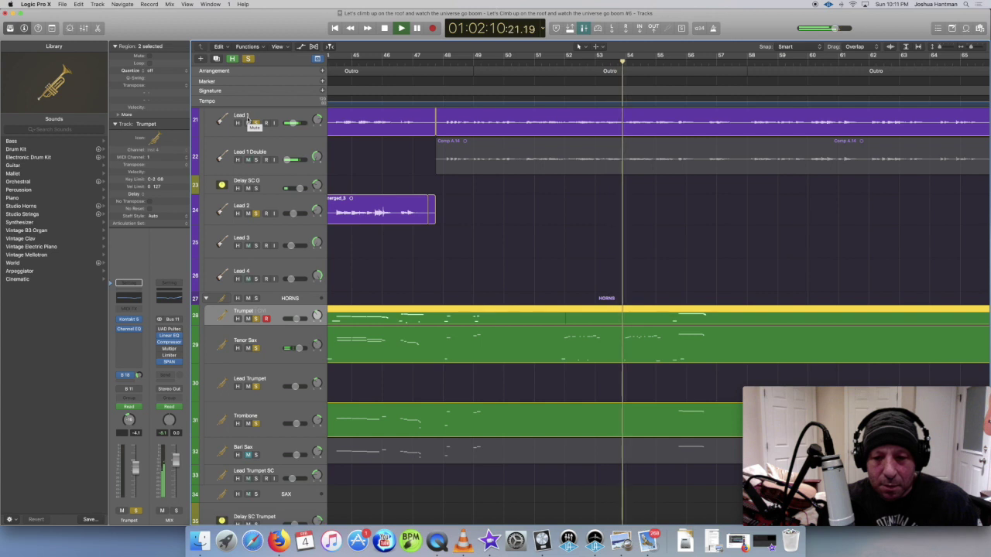
{"action": "left_click", "coordinate": [247, 59]}
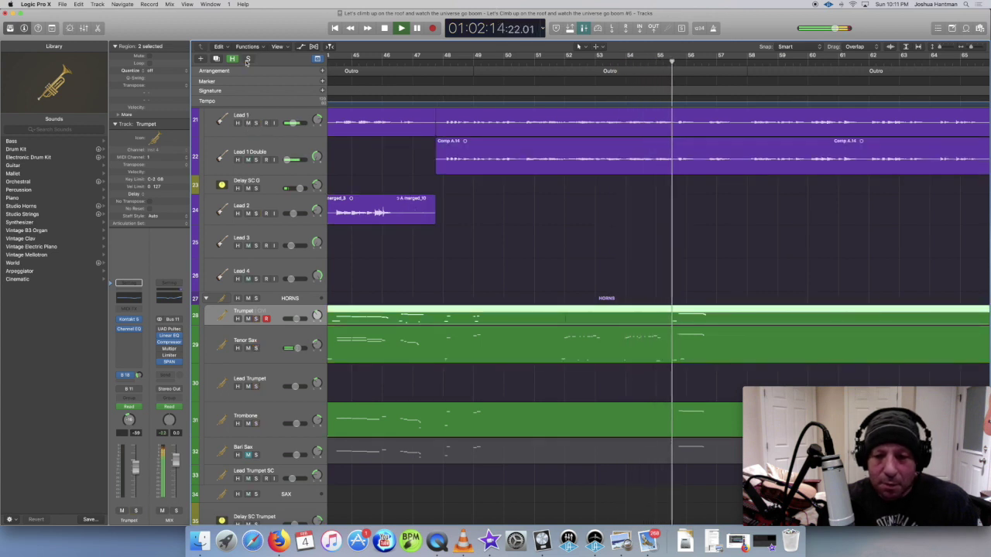
{"action": "scroll", "coordinate": [526, 190], "scroll_direction": "right", "scroll_amount": 5}
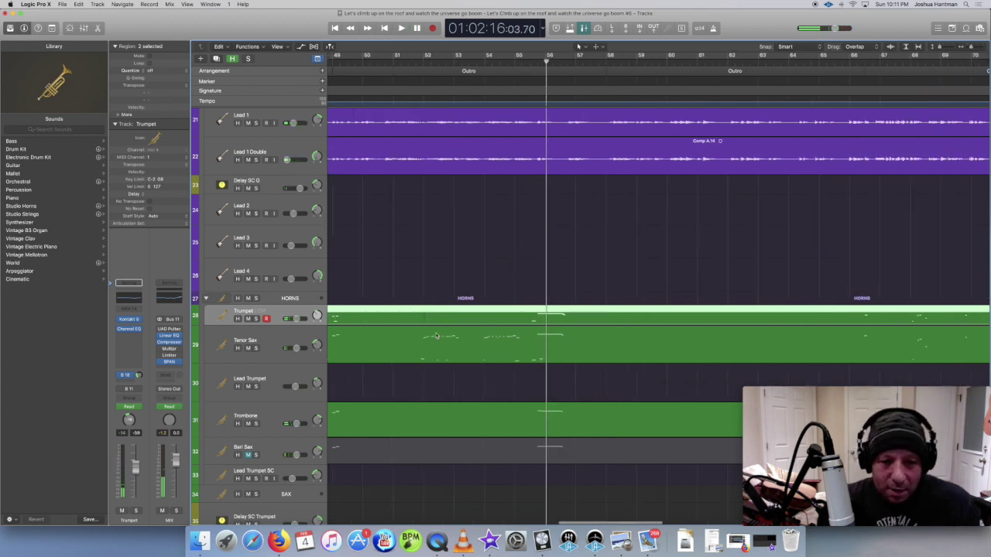
- Play the end of the final Outro section from about bar 101 to hear the horns in the full mix
{"action": "scroll", "coordinate": [436, 335], "scroll_direction": "right", "scroll_amount": 20}
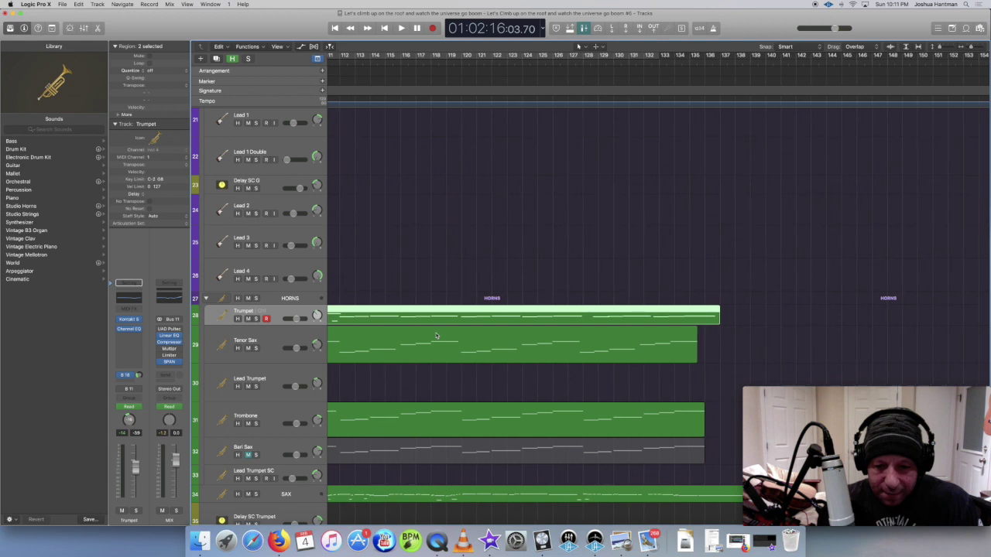
{"action": "scroll", "coordinate": [435, 335], "scroll_direction": "left", "scroll_amount": 10}
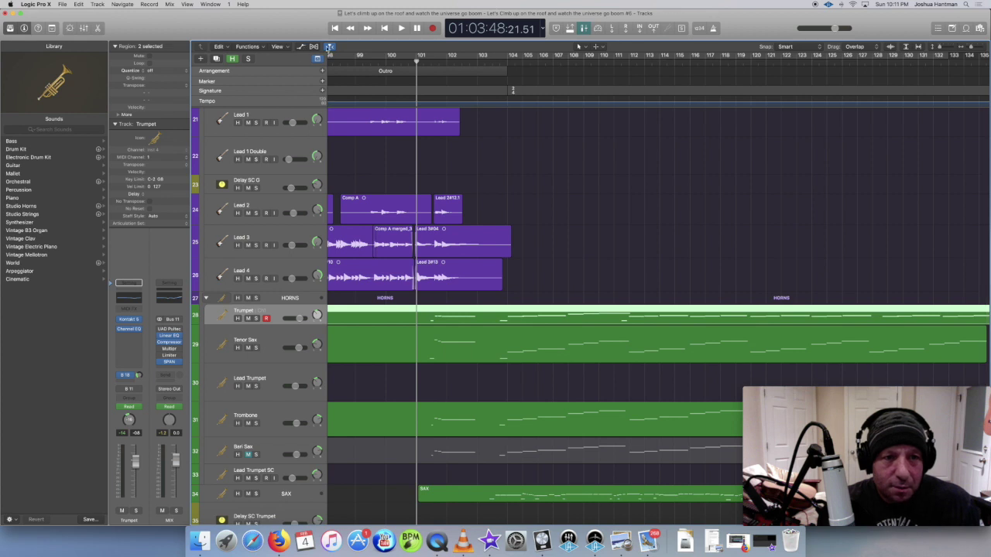
{"action": "key", "text": "space"}
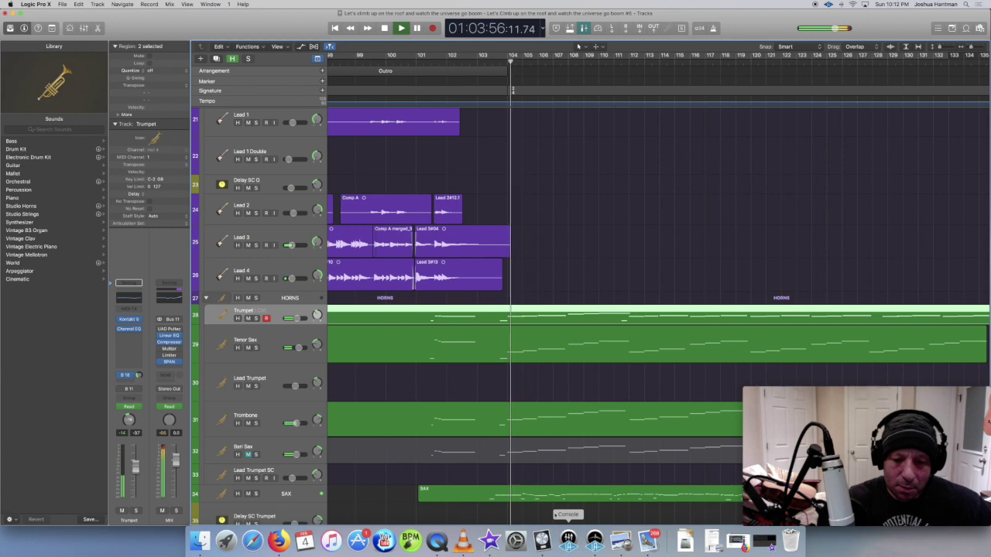
- Open the SAX region in the Piano Roll and examine its notes from around bar 127 back to bar 102
{"action": "left_click", "coordinate": [564, 494]}
{"action": "key", "text": "e"}
{"action": "scroll", "coordinate": [555, 386], "scroll_direction": "down", "scroll_amount": 2}
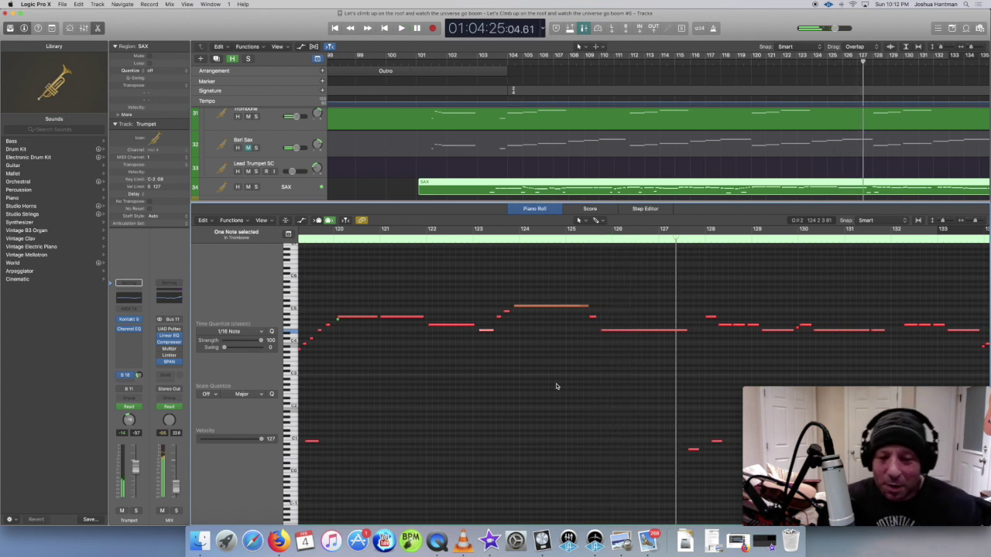
{"action": "scroll", "coordinate": [555, 386], "scroll_direction": "left", "scroll_amount": 10}
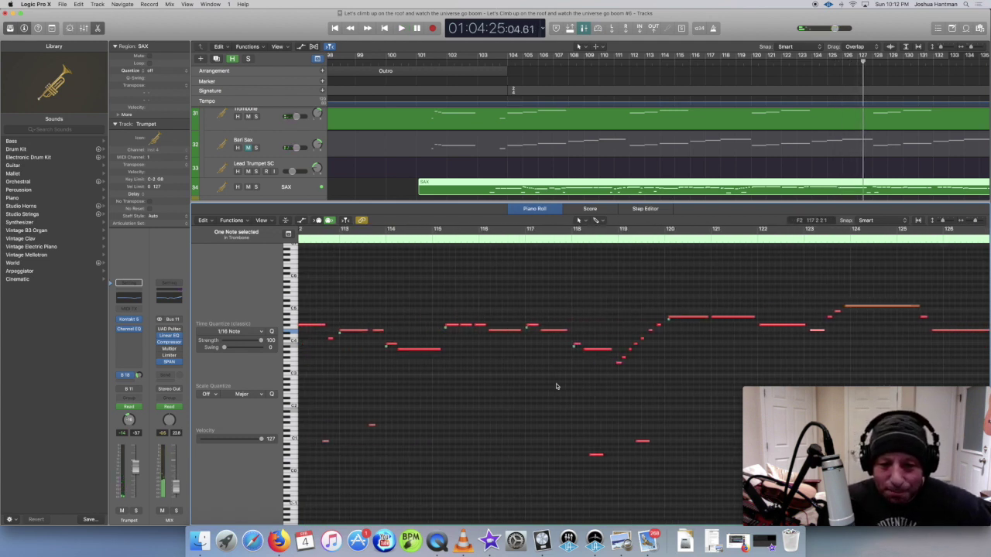
{"action": "scroll", "coordinate": [556, 386], "scroll_direction": "left", "scroll_amount": 5}
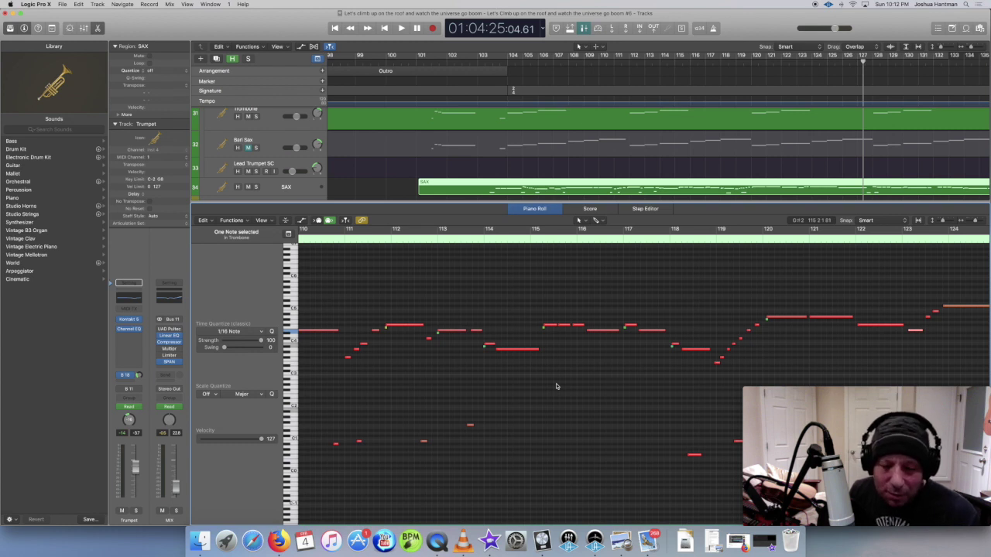
{"action": "scroll", "coordinate": [535, 374], "scroll_direction": "left", "scroll_amount": 10}
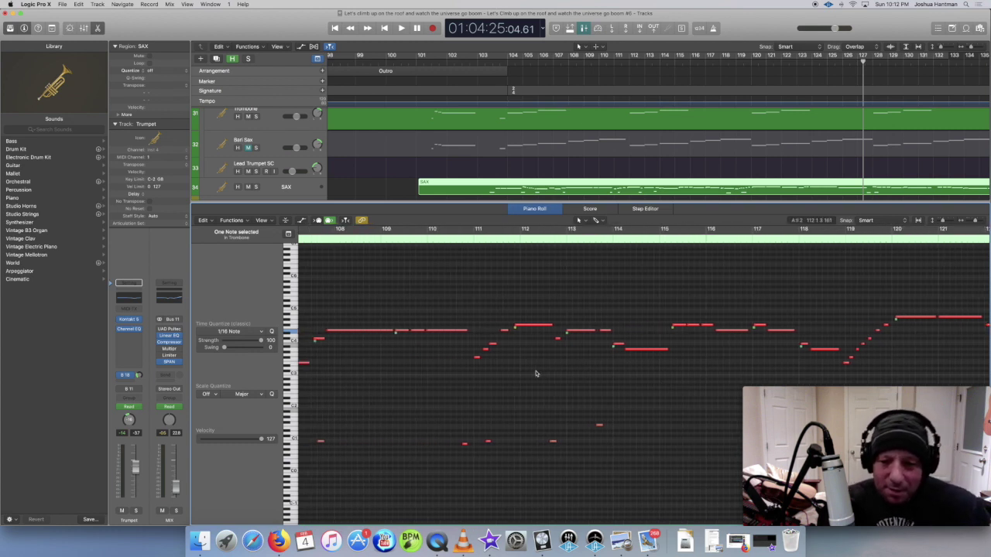
{"action": "scroll", "coordinate": [534, 373], "scroll_direction": "left", "scroll_amount": 2}
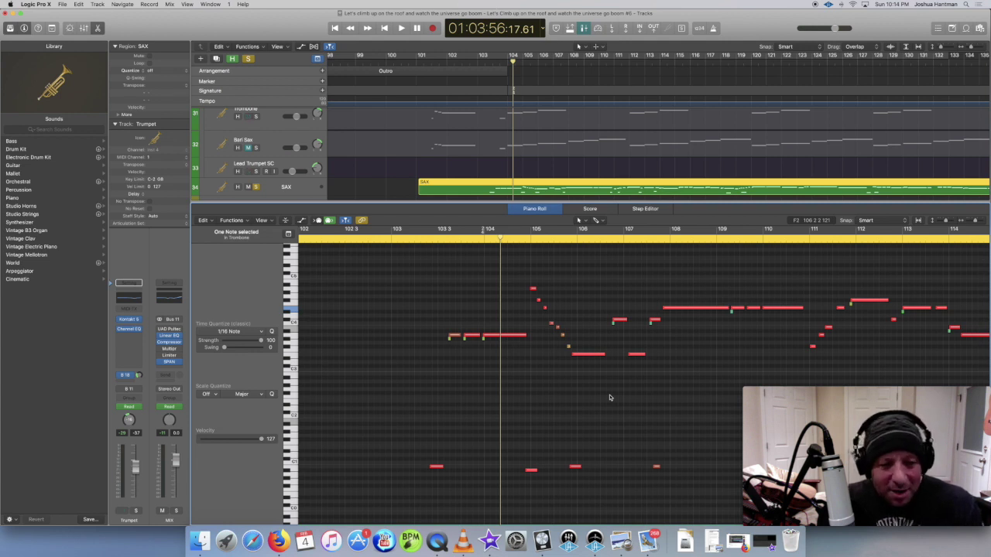
- Select the SAX track and clear all track solos
{"action": "left_click", "coordinate": [310, 188]}
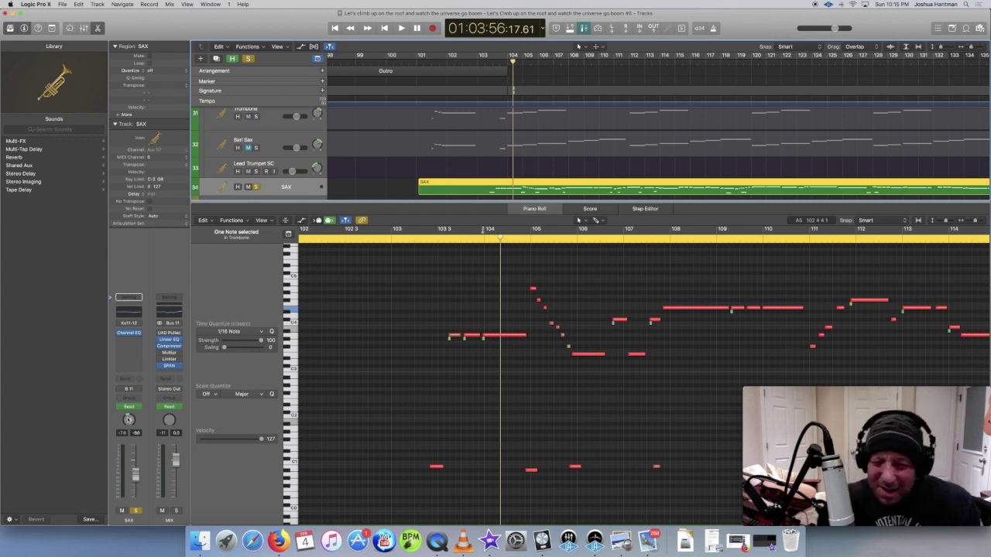
{"action": "key", "text": "z"}
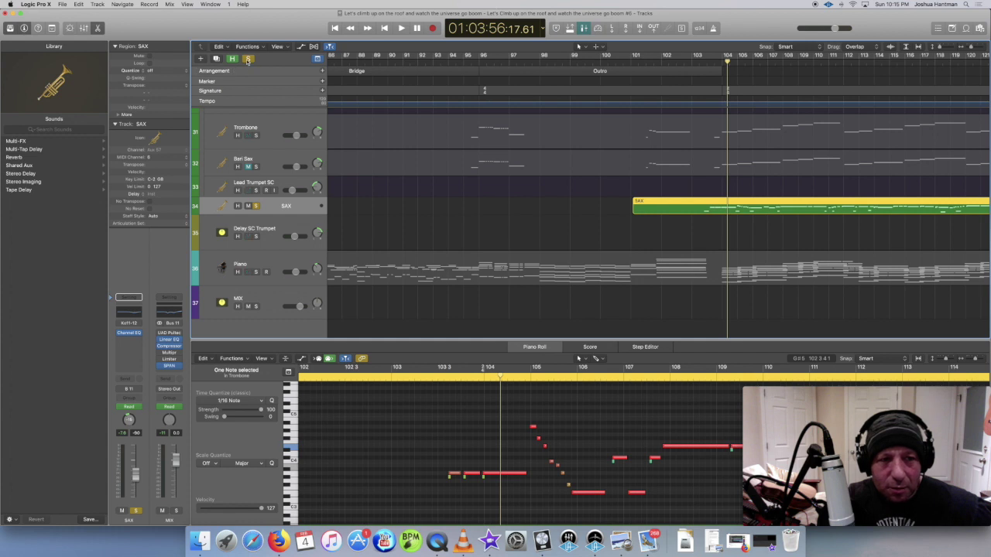
{"action": "left_click", "coordinate": [248, 60]}
- Return to the HORNS tracks in the earlier Outro sections, around bars 51 to 71, to examine their parts
{"action": "scroll", "coordinate": [479, 187], "scroll_direction": "left", "scroll_amount": 15}
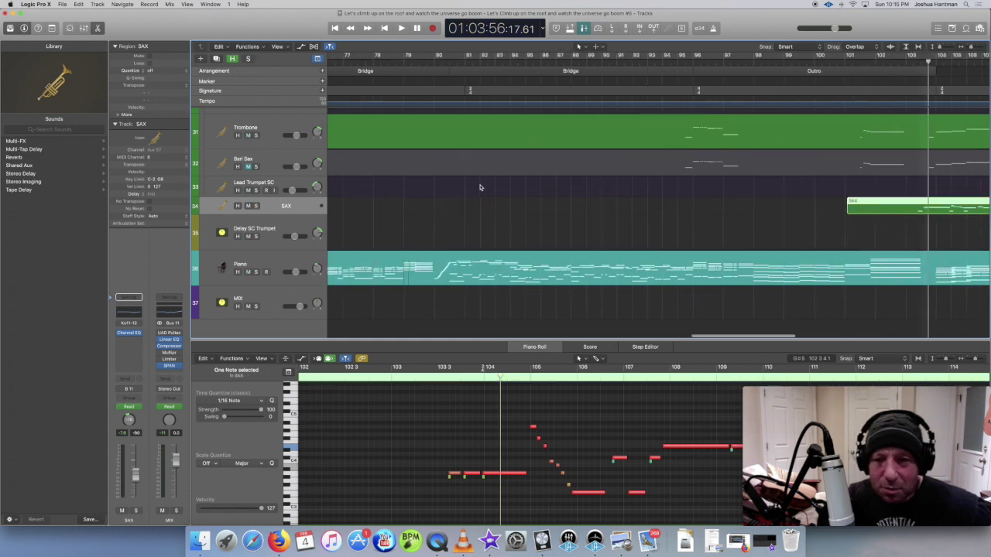
{"action": "scroll", "coordinate": [479, 188], "scroll_direction": "up", "scroll_amount": 10}
{"action": "scroll", "coordinate": [479, 187], "scroll_direction": "left", "scroll_amount": 3}
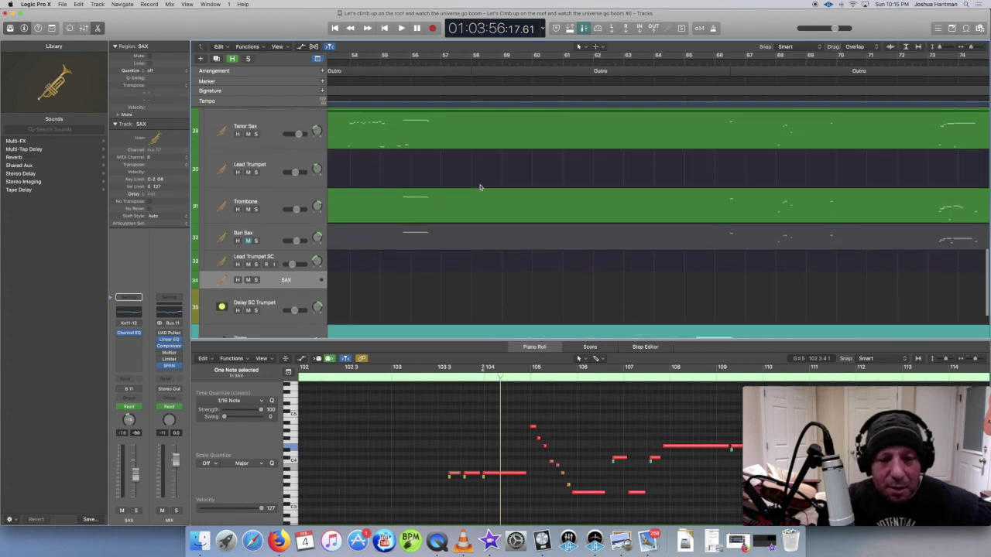
{"action": "scroll", "coordinate": [479, 187], "scroll_direction": "left", "scroll_amount": 1}
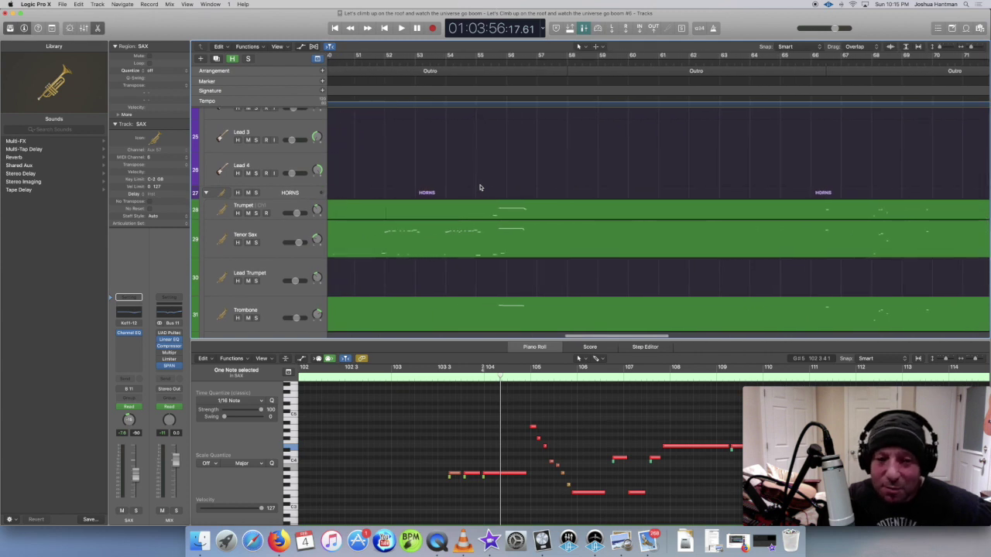